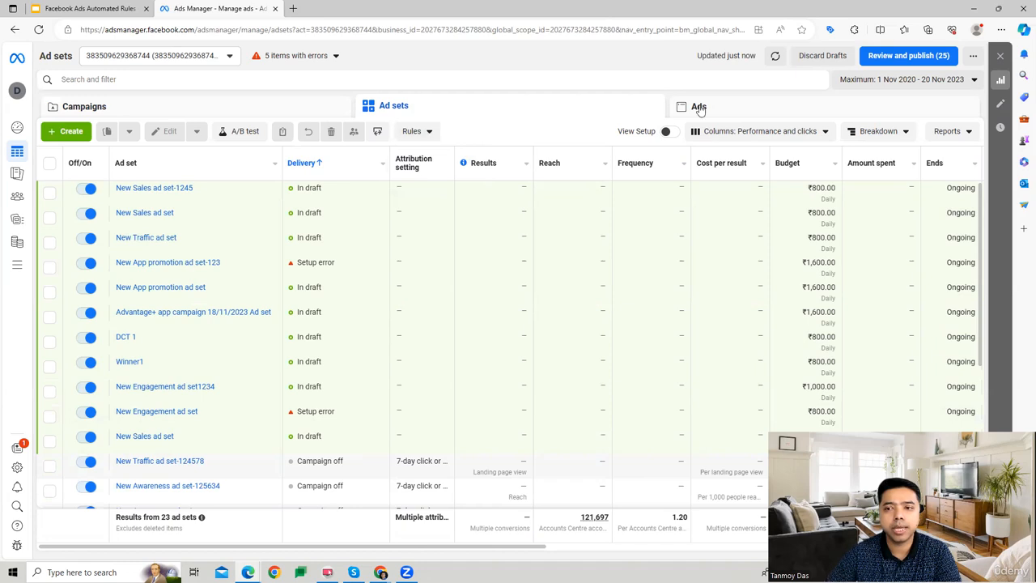
Step: Check the rule creation options available at the ads level and return to the campaigns list
{"action": "left_click", "coordinate": [696, 106]}
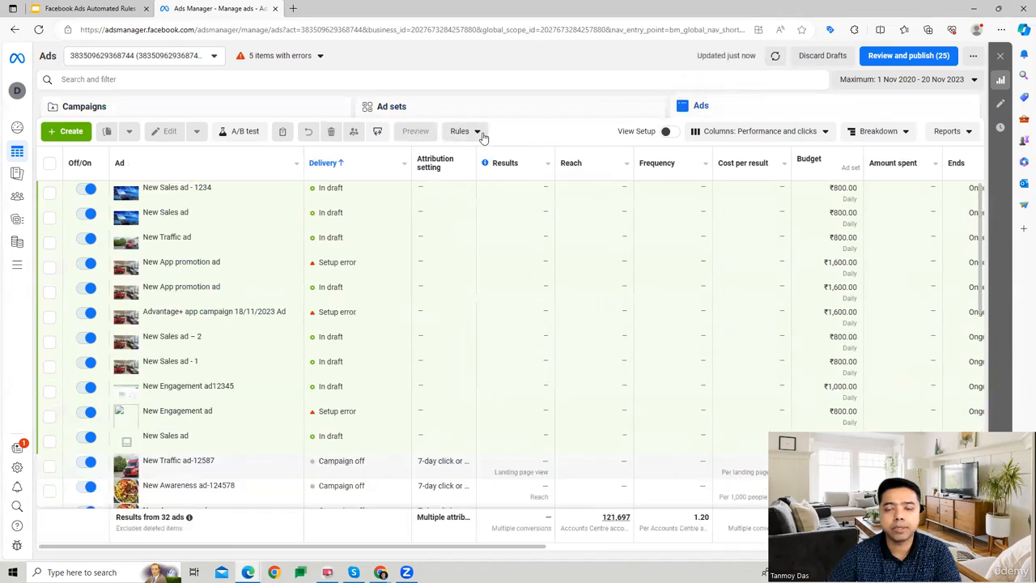
{"action": "left_click", "coordinate": [477, 132]}
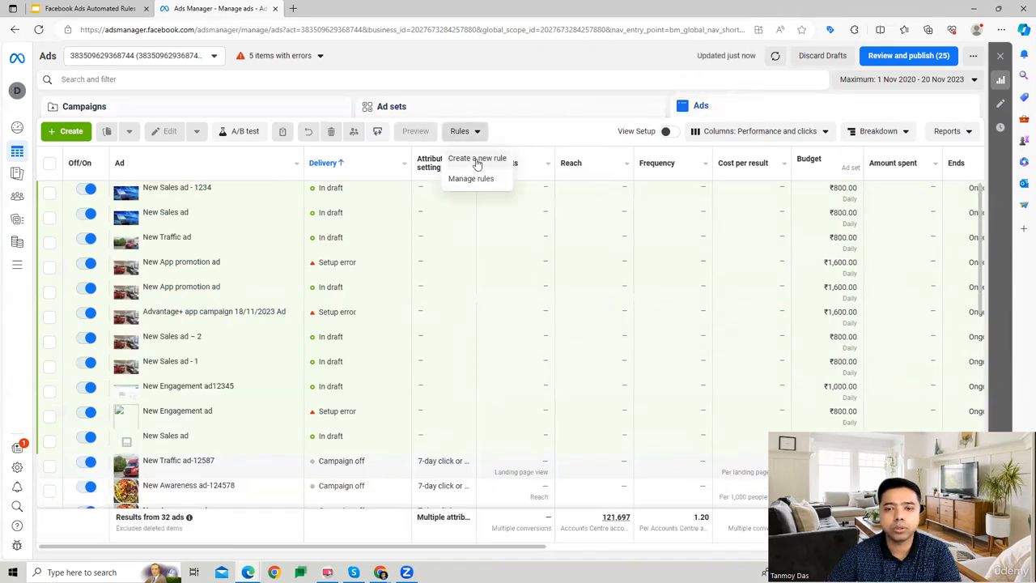
{"action": "left_click", "coordinate": [528, 132]}
{"action": "left_click", "coordinate": [326, 109]}
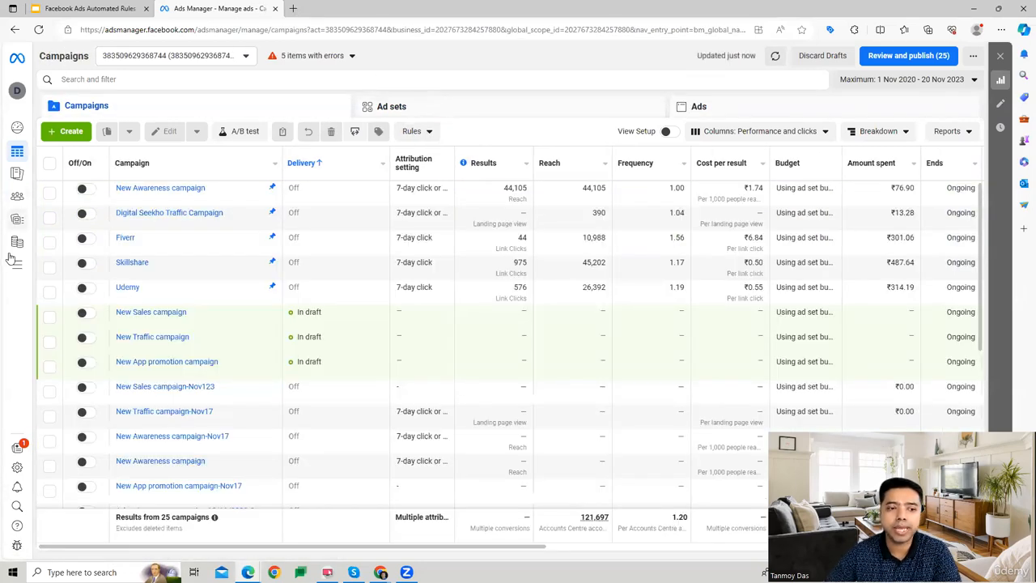
Step: Open the Automated rules management page from the full list of advertising tools
{"action": "mouse_move", "coordinate": [18, 265]}
{"action": "left_click", "coordinate": [61, 267]}
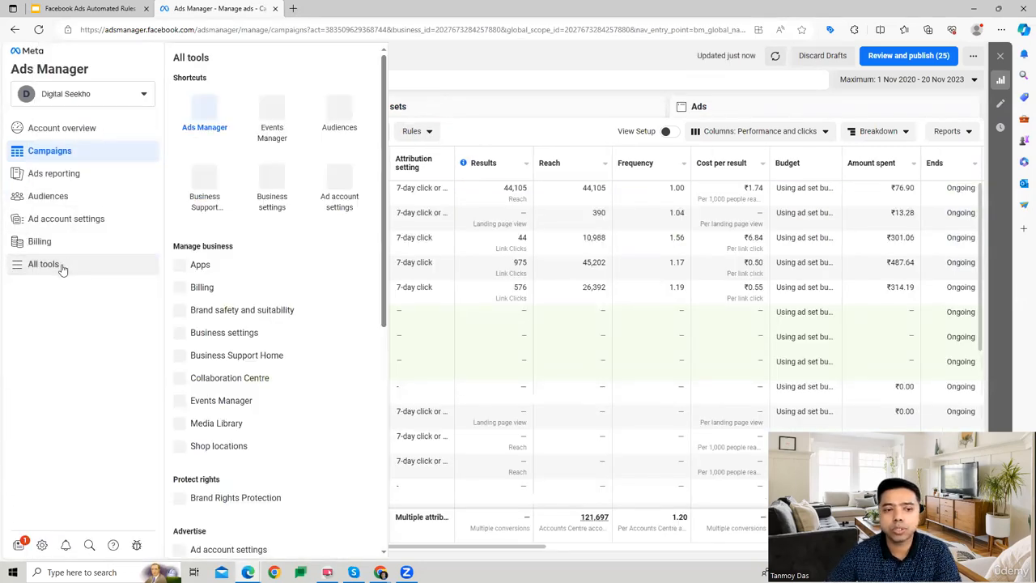
{"action": "scroll", "coordinate": [317, 278], "scroll_direction": "down", "scroll_amount": 4}
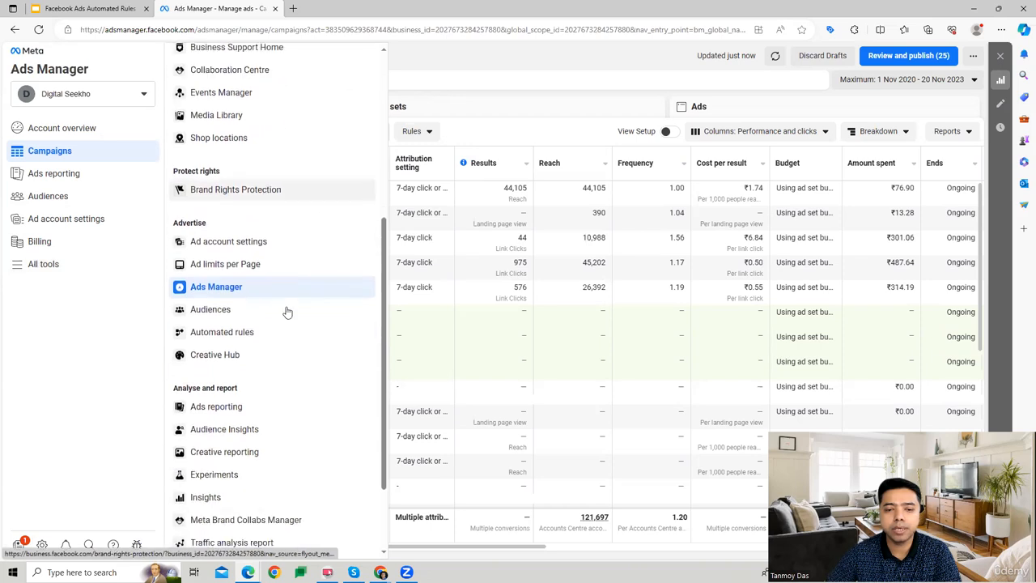
{"action": "left_click", "coordinate": [217, 335]}
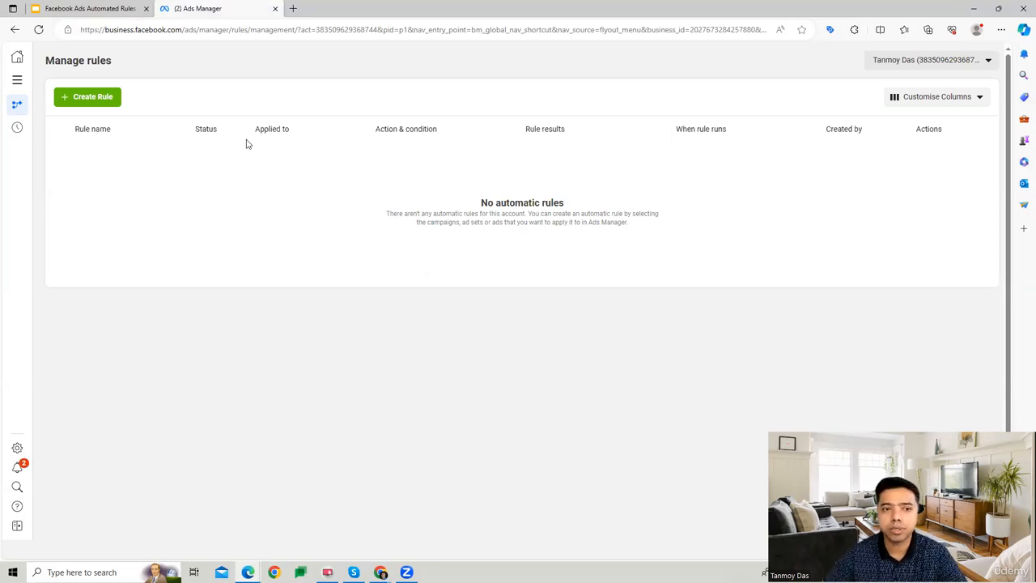
Step: Start a custom rule named "Campaign Rule" and apply it to all active campaigns
{"action": "left_click", "coordinate": [115, 98]}
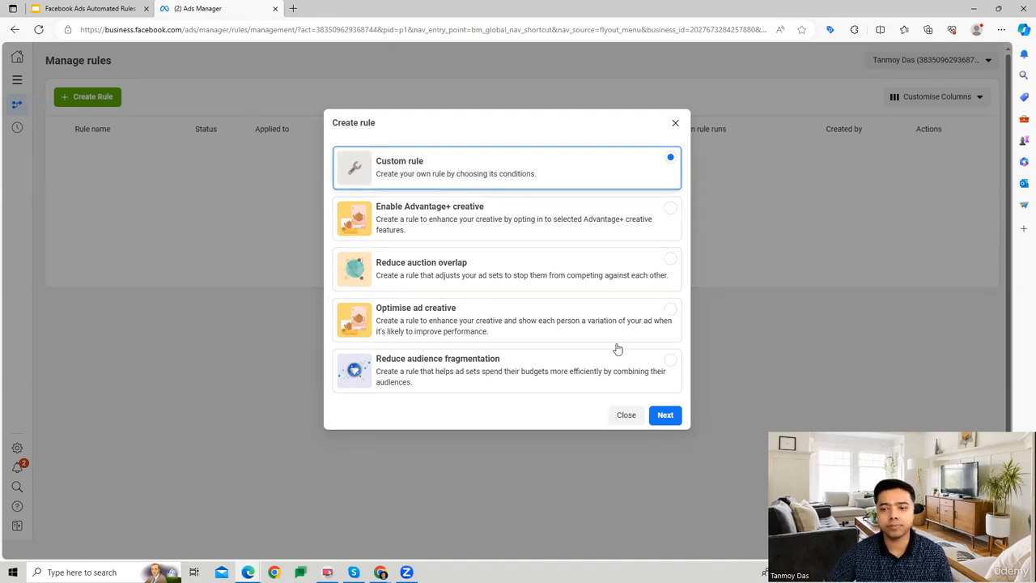
{"action": "left_click", "coordinate": [666, 416]}
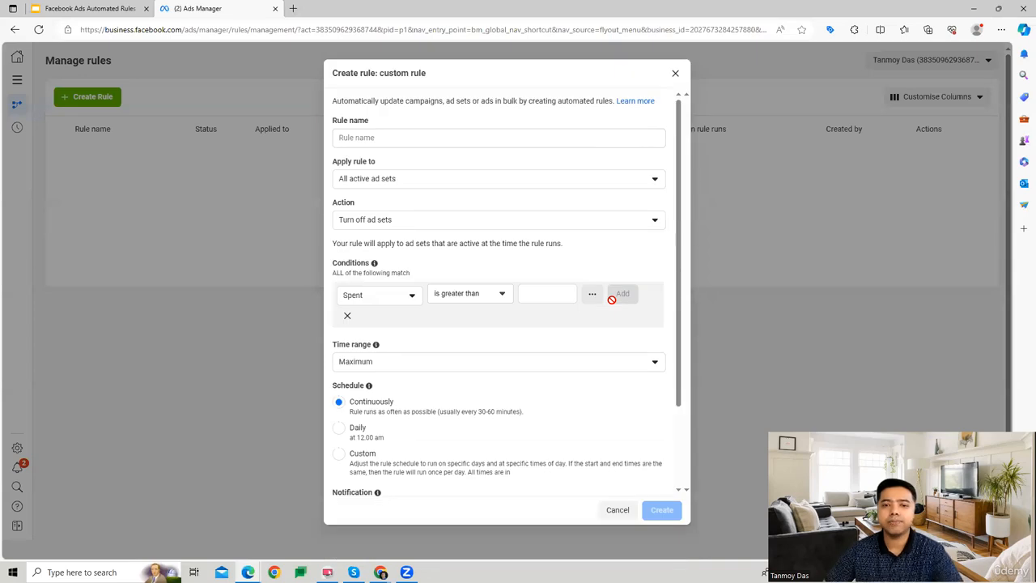
{"action": "left_click", "coordinate": [412, 136]}
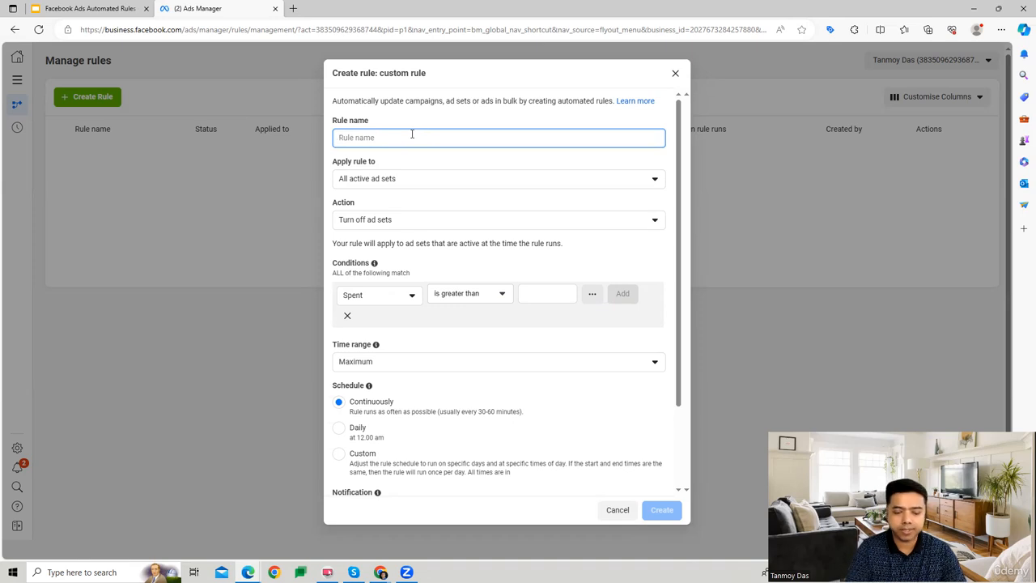
{"action": "type", "text": "Campaign"}
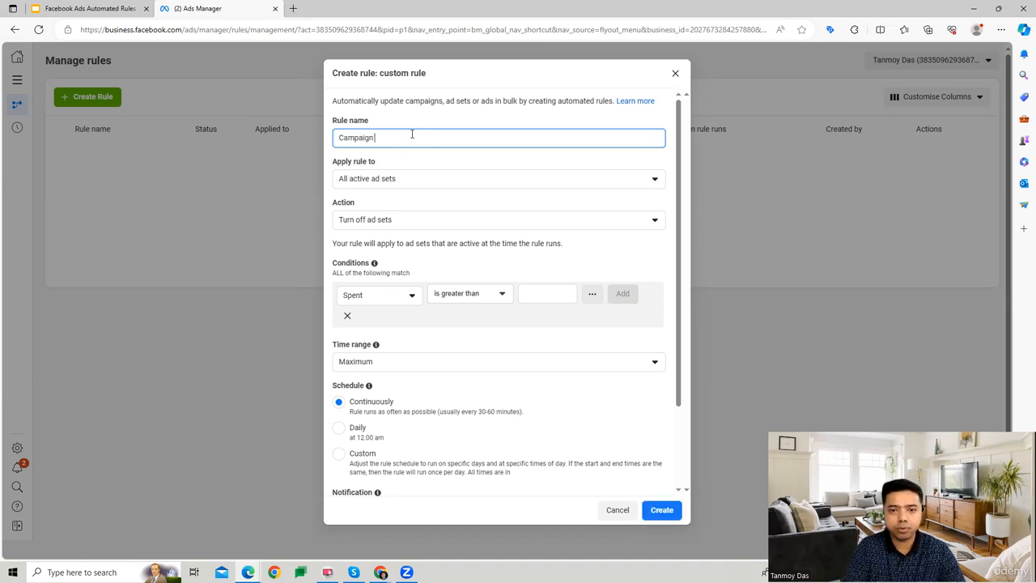
{"action": "type", "text": " Rule"}
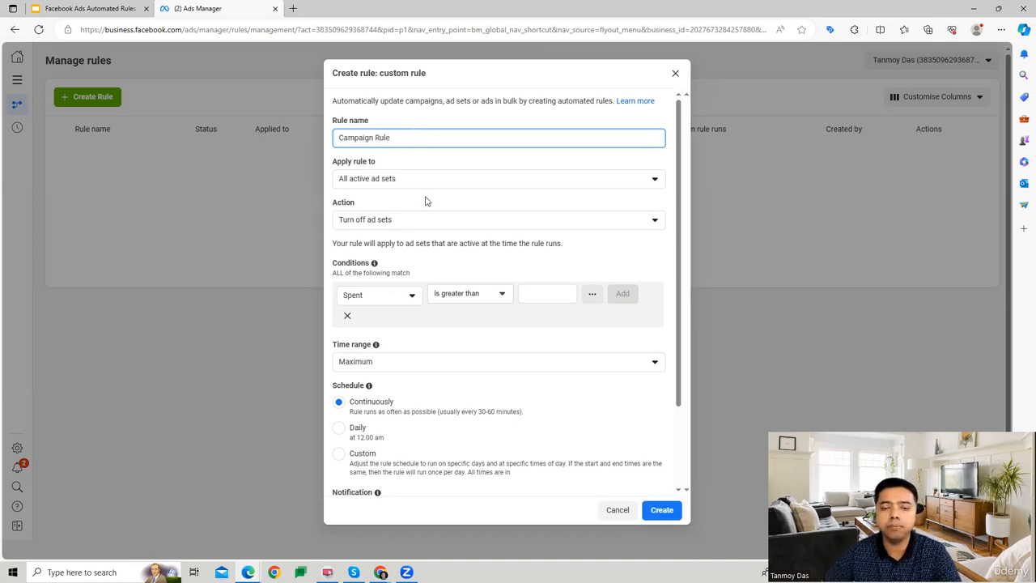
{"action": "left_click", "coordinate": [394, 179]}
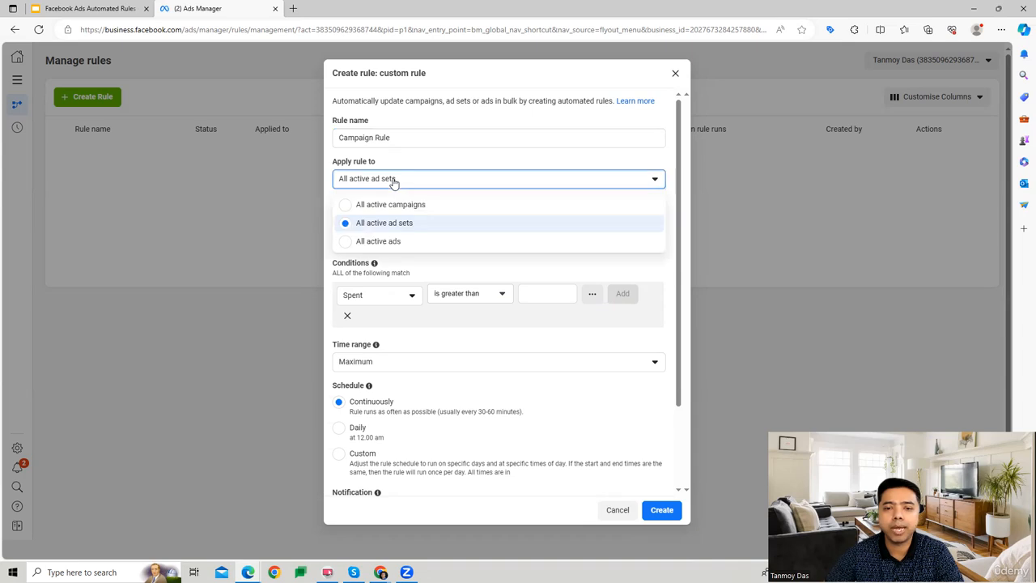
{"action": "left_click", "coordinate": [385, 206]}
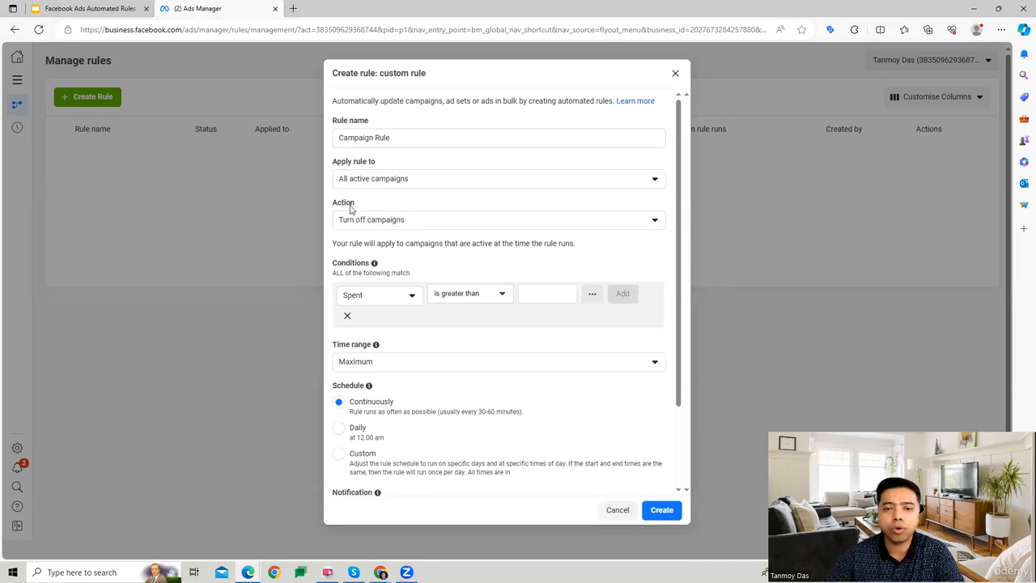
Step: Replace the rule's default condition with a new one: Spent is greater than 1000
{"action": "left_click", "coordinate": [347, 316]}
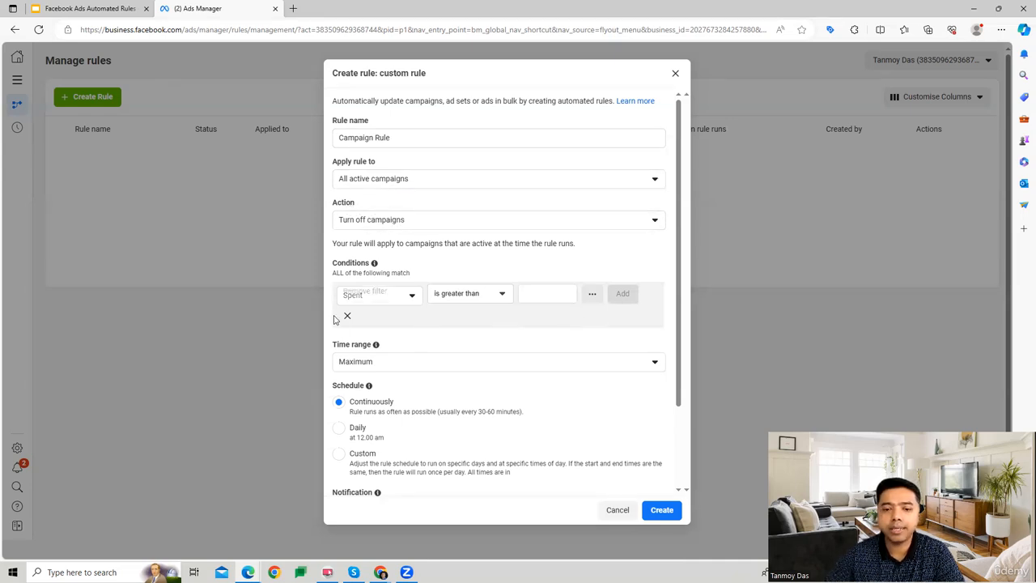
{"action": "double_click", "coordinate": [349, 264]}
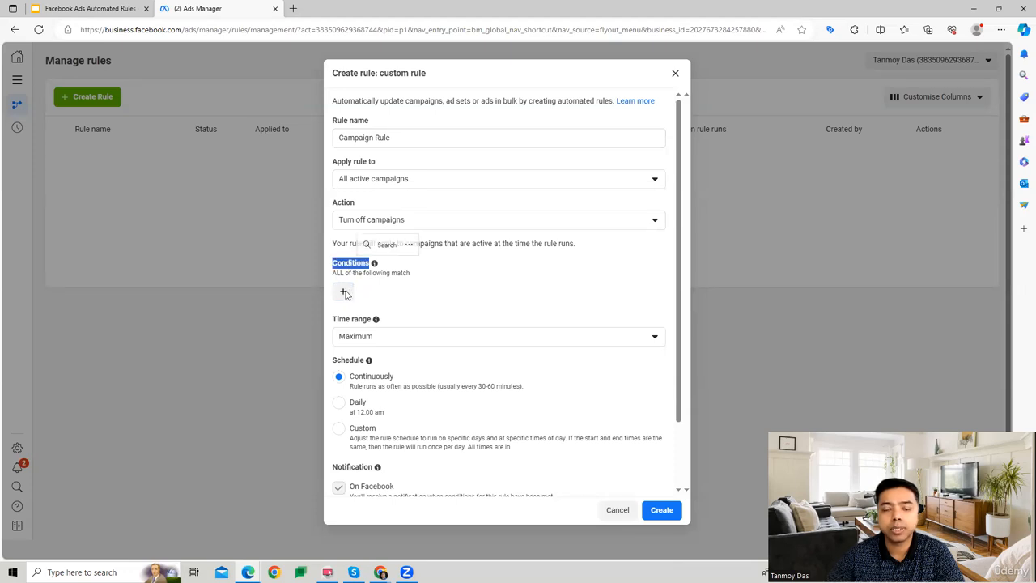
{"action": "left_click", "coordinate": [343, 293]}
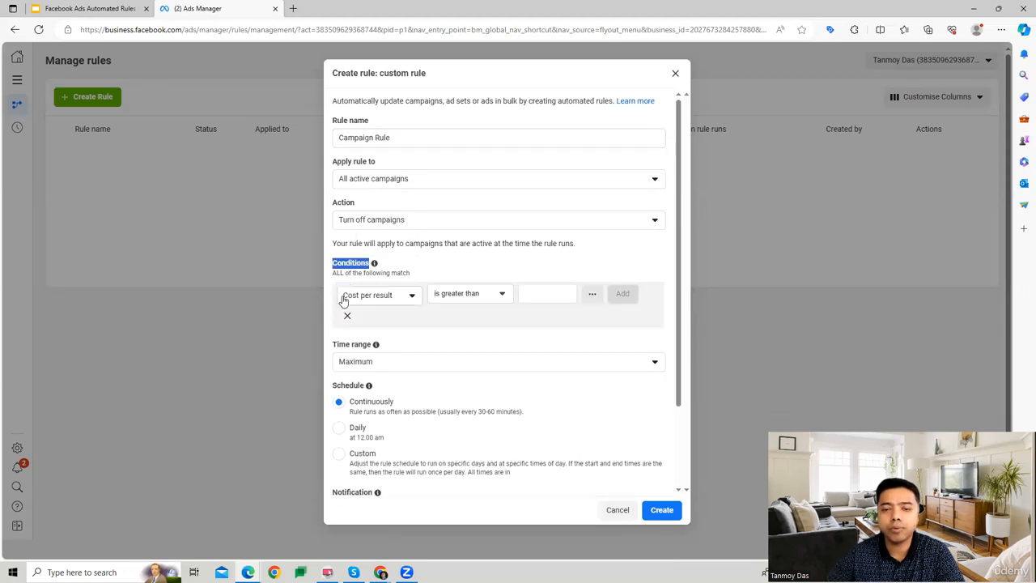
{"action": "left_click", "coordinate": [397, 299]}
{"action": "left_click", "coordinate": [379, 346]}
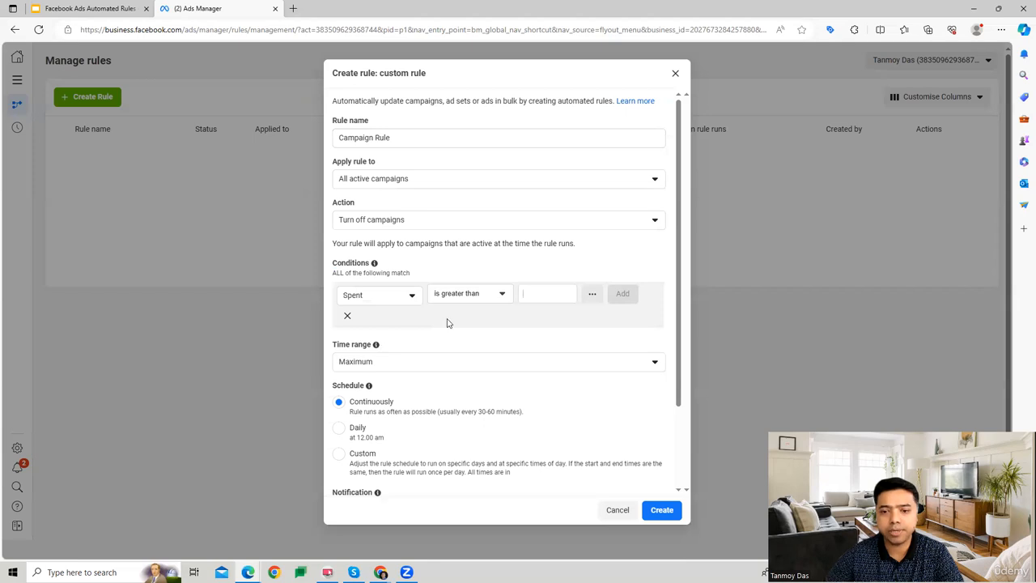
{"action": "left_click", "coordinate": [468, 297]}
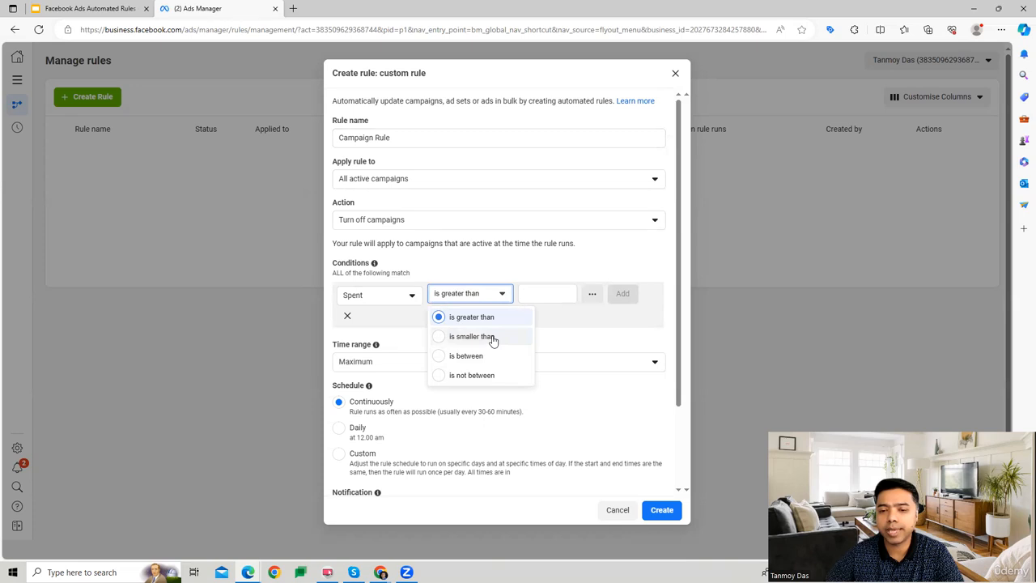
{"action": "left_click", "coordinate": [467, 318]}
{"action": "left_click", "coordinate": [542, 293]}
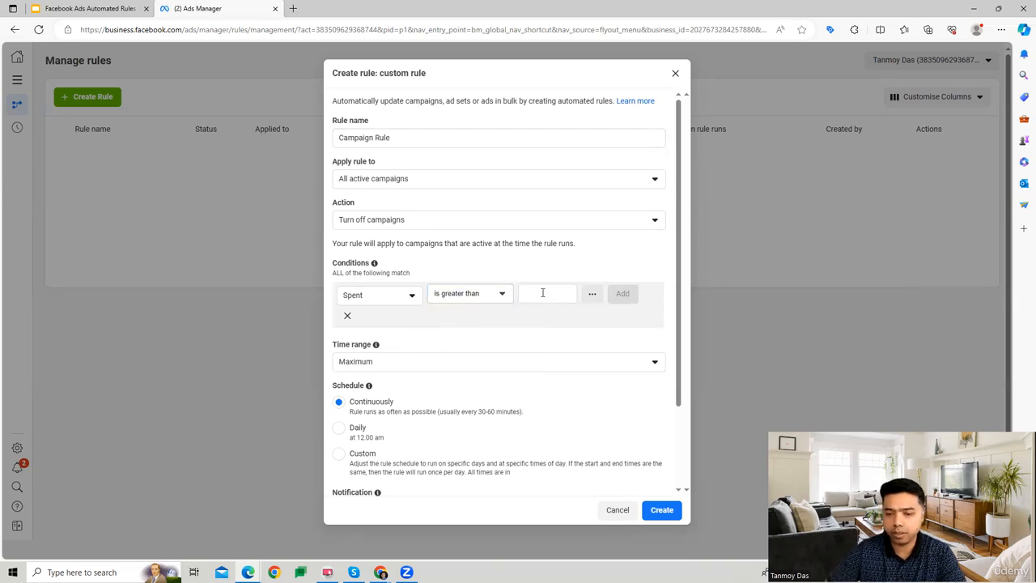
{"action": "type", "text": "1000"}
{"action": "left_click", "coordinate": [630, 293]}
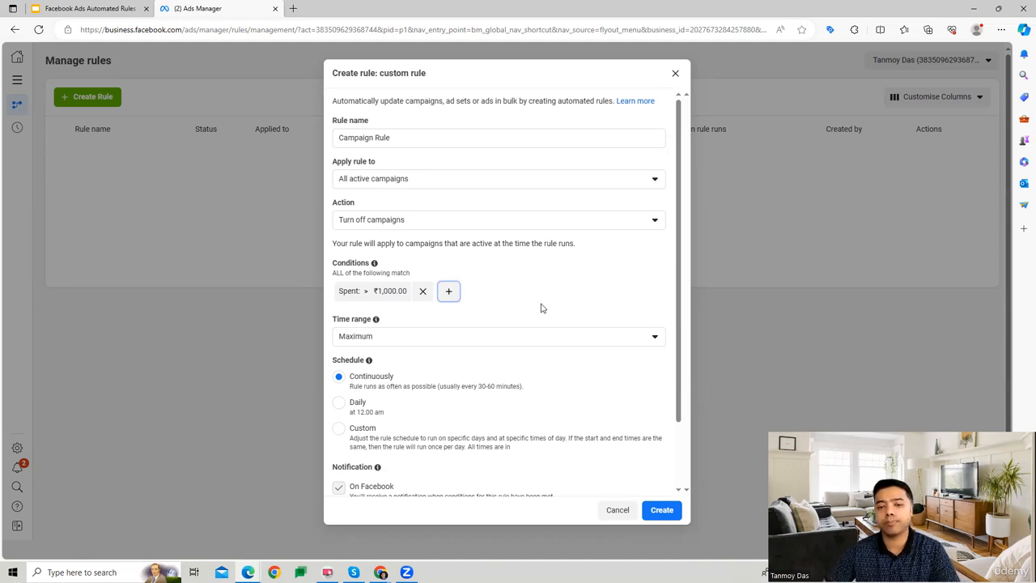
Step: Set the rule's schedule to Continuously and create the campaign rule, dismissing the confirmation
{"action": "scroll", "coordinate": [542, 308], "scroll_direction": "down", "scroll_amount": 2}
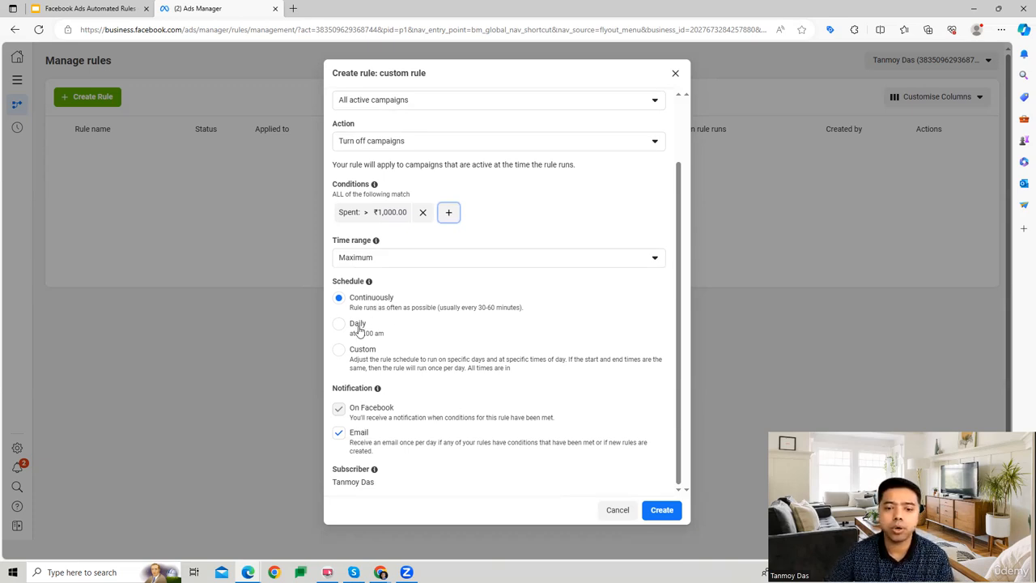
{"action": "left_click", "coordinate": [360, 327]}
{"action": "left_click", "coordinate": [364, 350]}
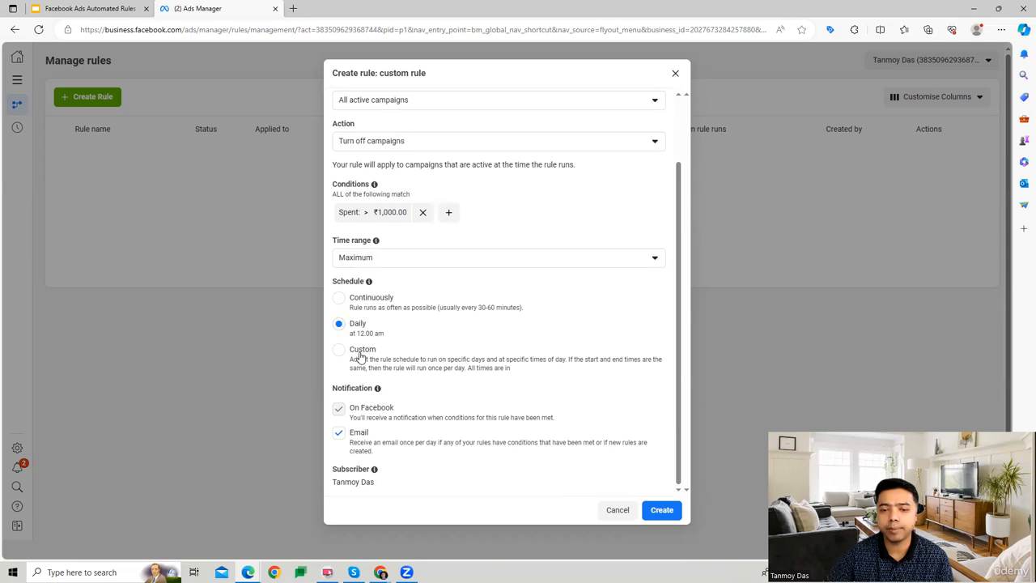
{"action": "left_click", "coordinate": [365, 303]}
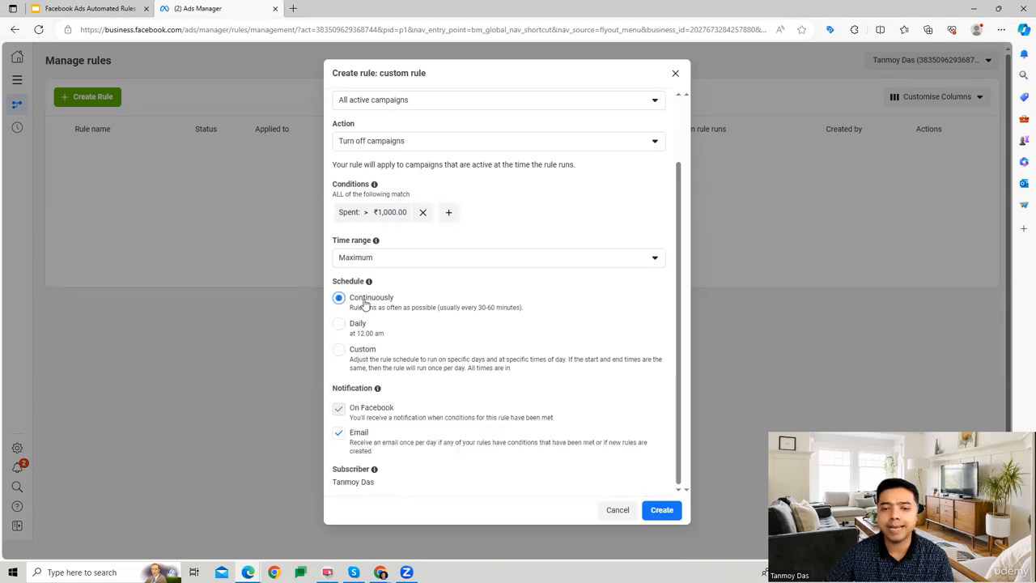
{"action": "left_click", "coordinate": [661, 510]}
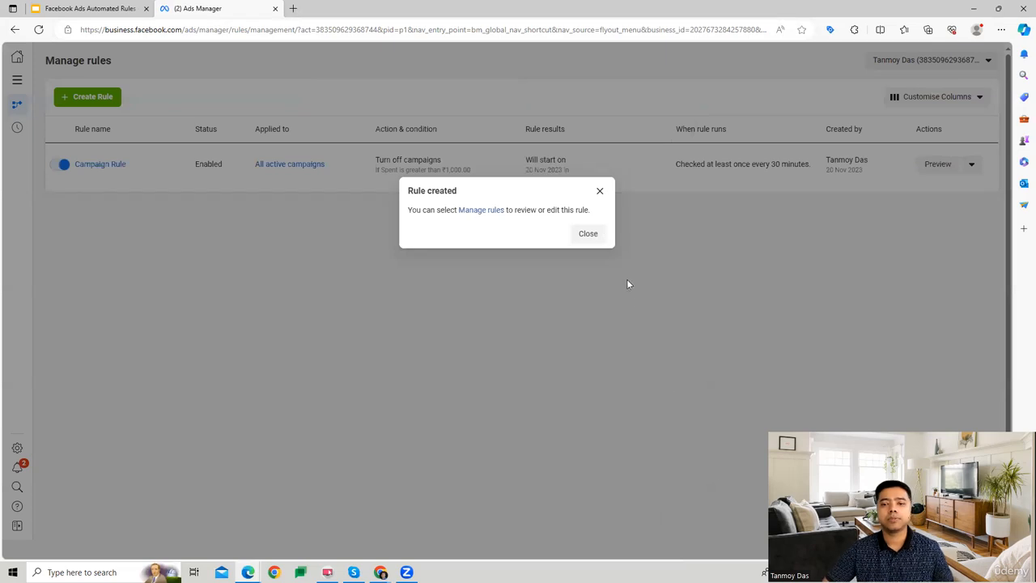
{"action": "left_click", "coordinate": [600, 191]}
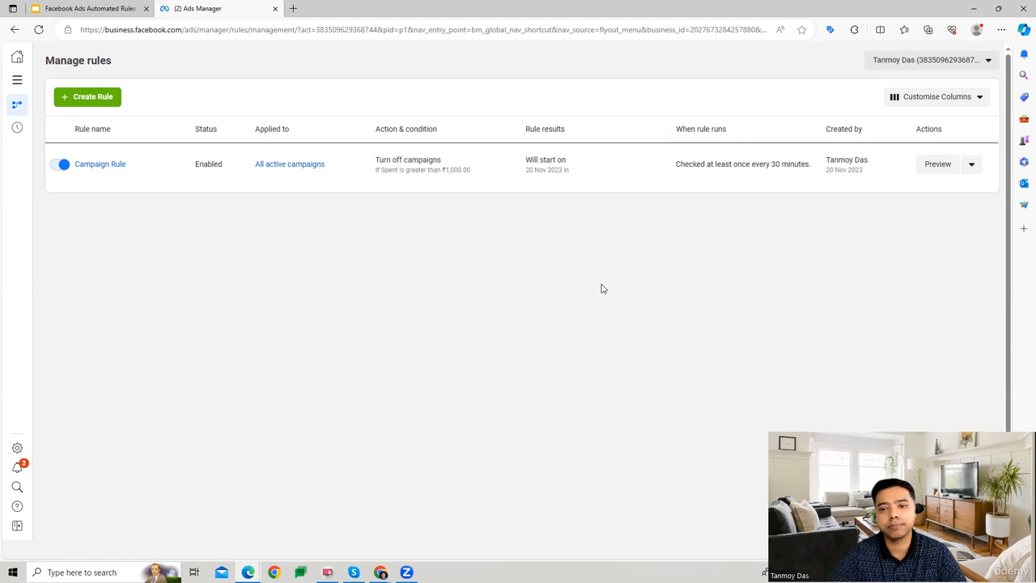
Step: Start a second custom rule named "Ad Sets Rule" and apply it to all active ad sets
{"action": "left_click", "coordinate": [91, 97]}
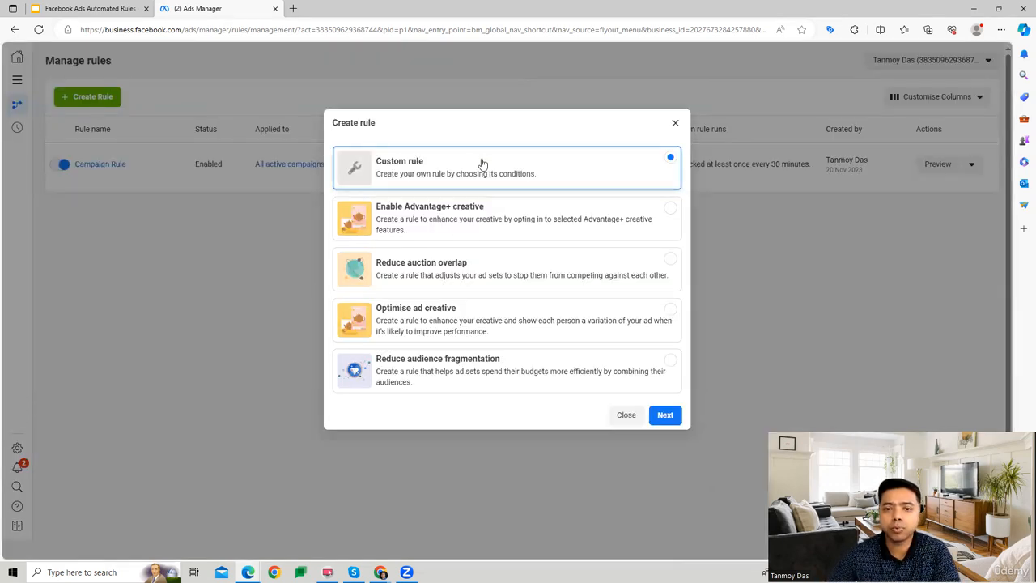
{"action": "left_click", "coordinate": [665, 414]}
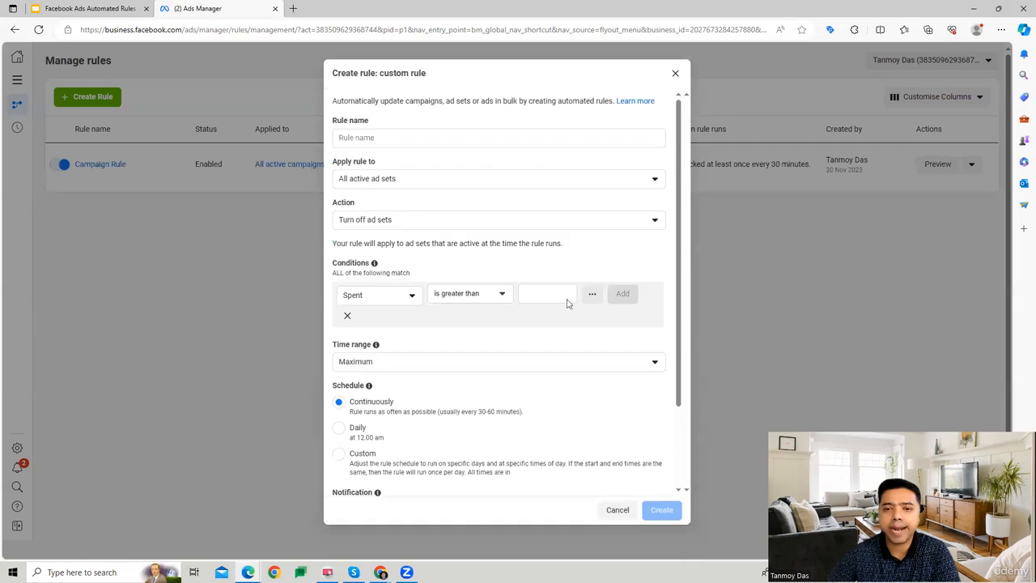
{"action": "left_click", "coordinate": [389, 137]}
{"action": "type", "text": "A"}
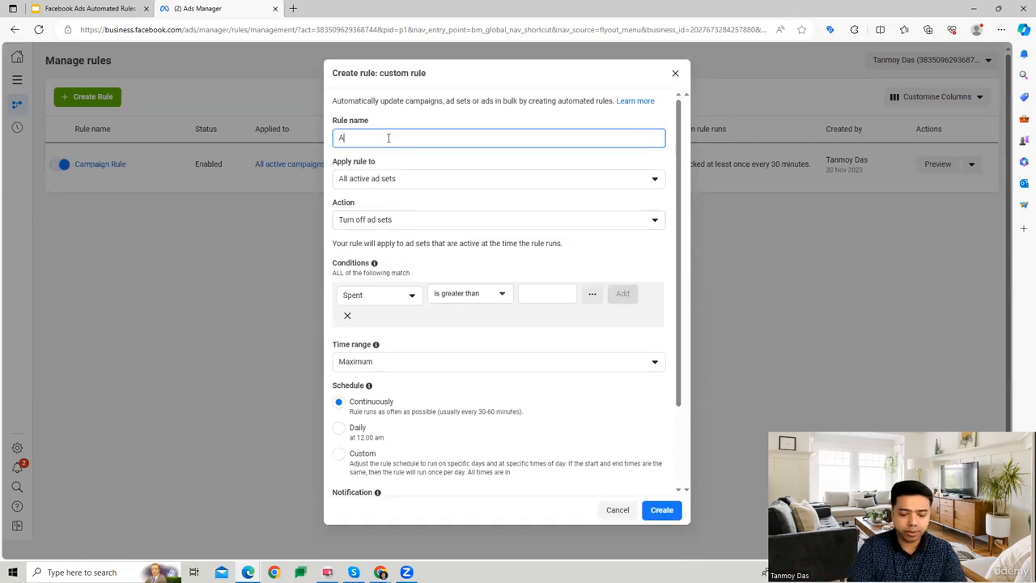
{"action": "type", "text": "d Sets Rule"}
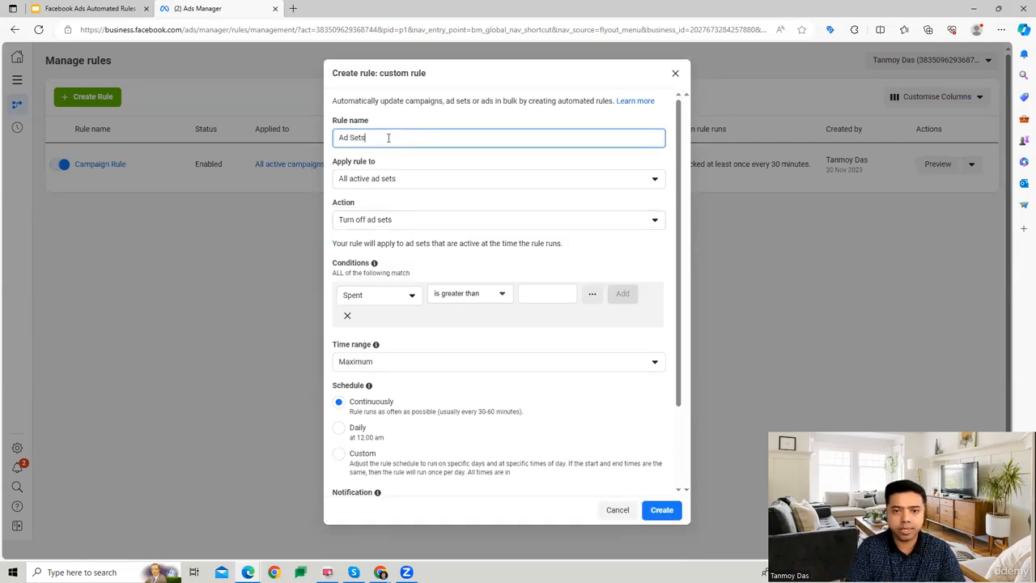
{"action": "left_click", "coordinate": [387, 179]}
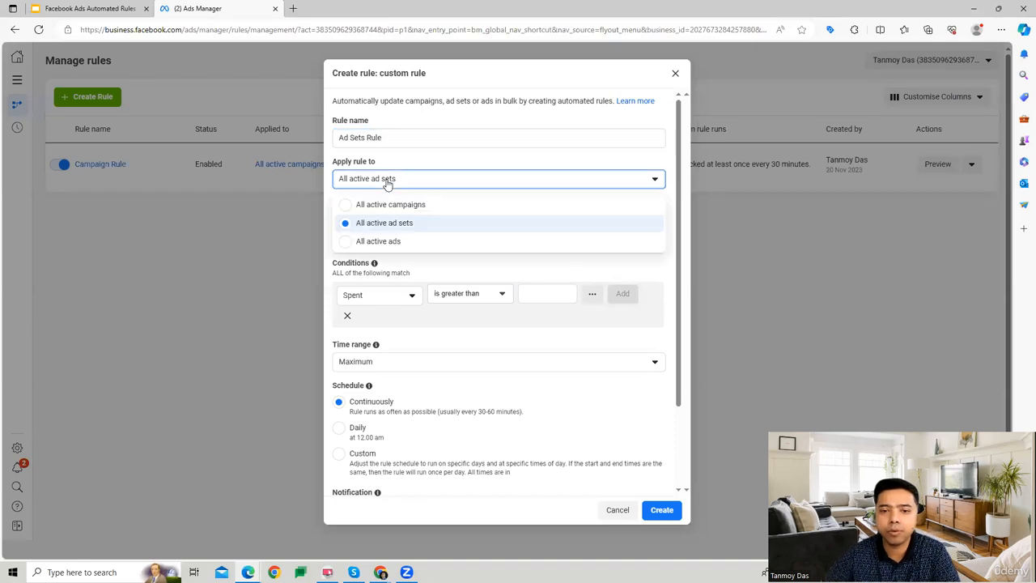
{"action": "left_click", "coordinate": [394, 227]}
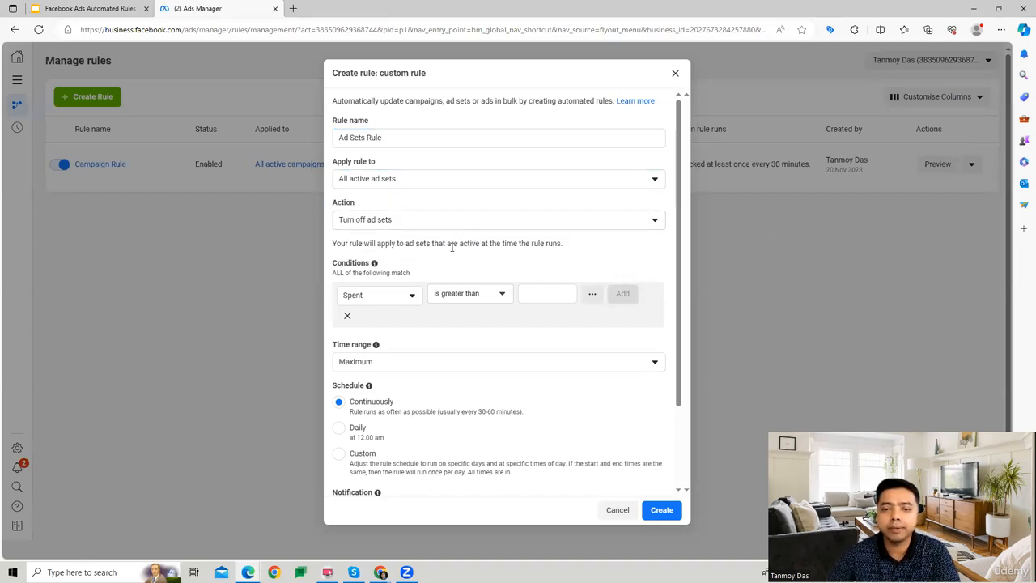
Step: Change the ad sets rule's action to Increase daily budget by
{"action": "left_click", "coordinate": [426, 221]}
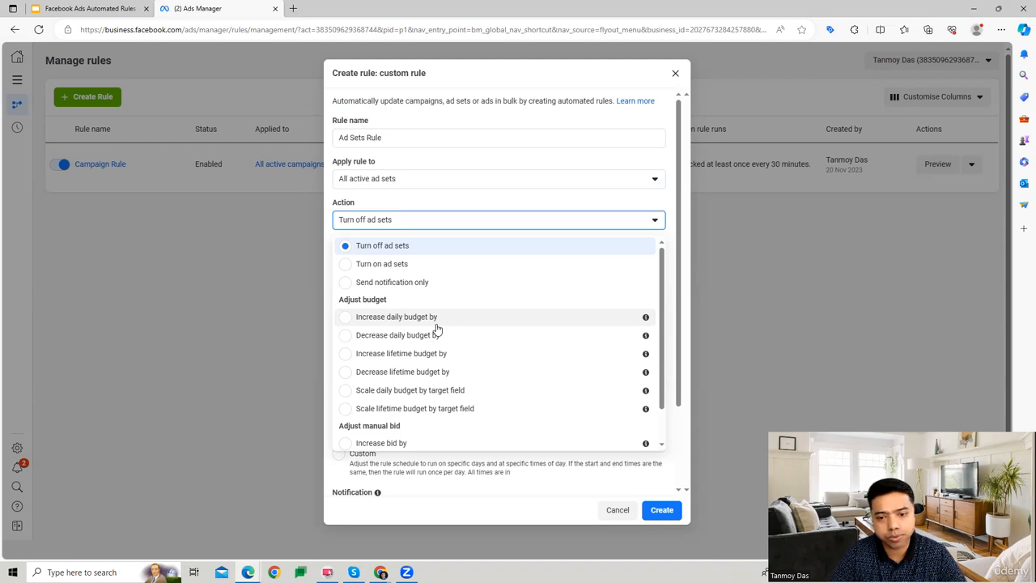
{"action": "left_click", "coordinate": [354, 322]}
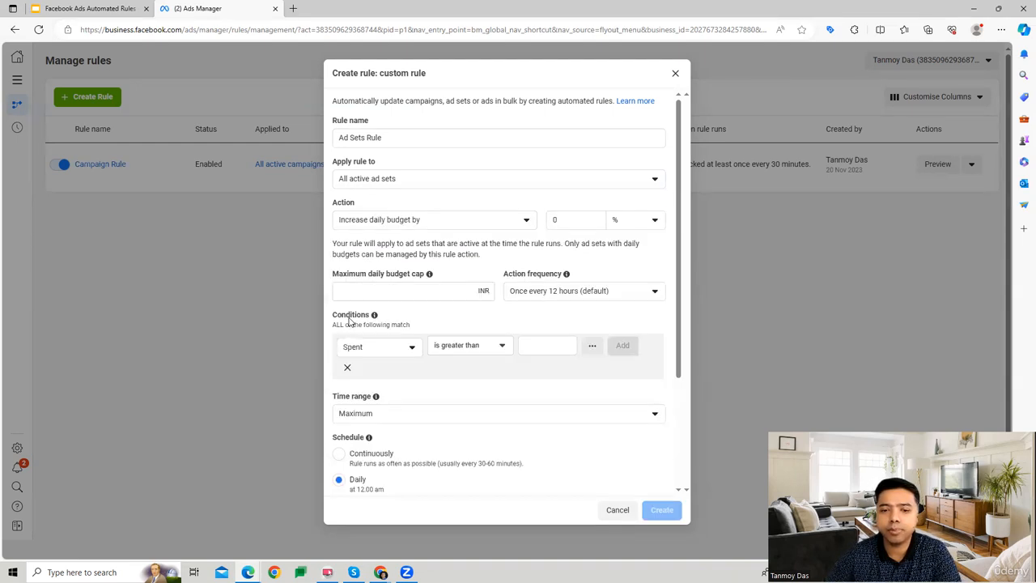
{"action": "left_click", "coordinate": [578, 219]}
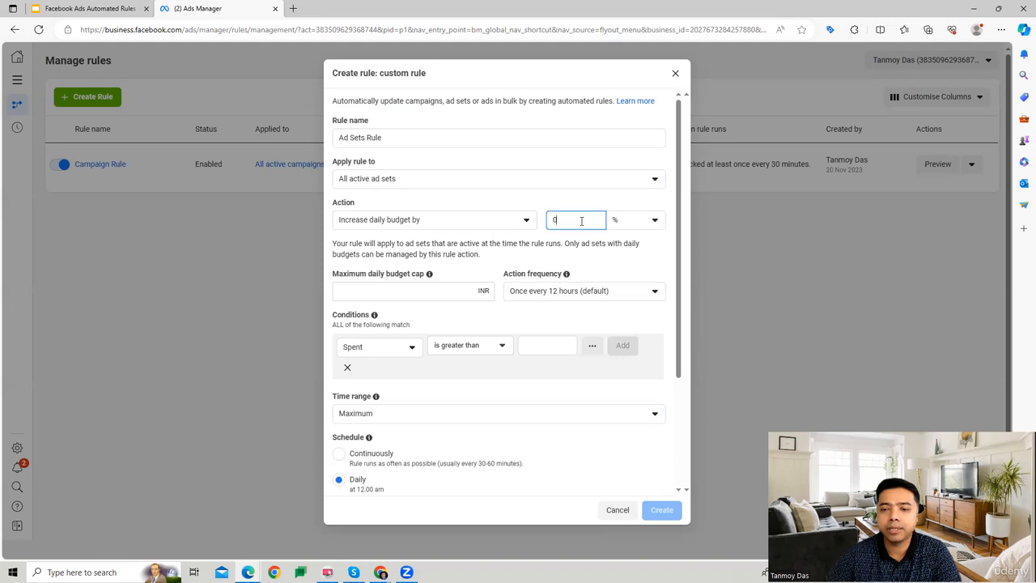
{"action": "left_click", "coordinate": [630, 221]}
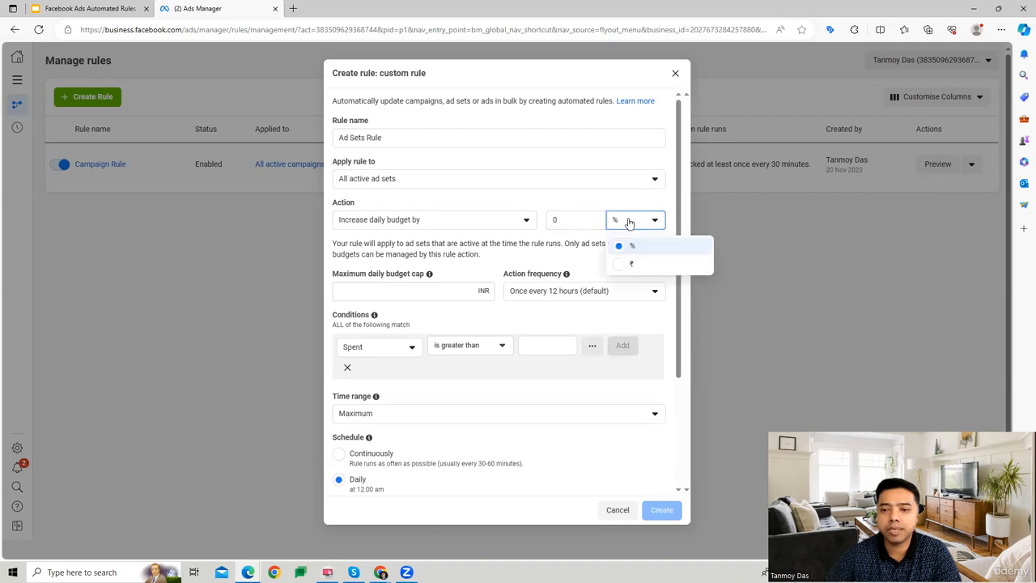
{"action": "left_click", "coordinate": [583, 260]}
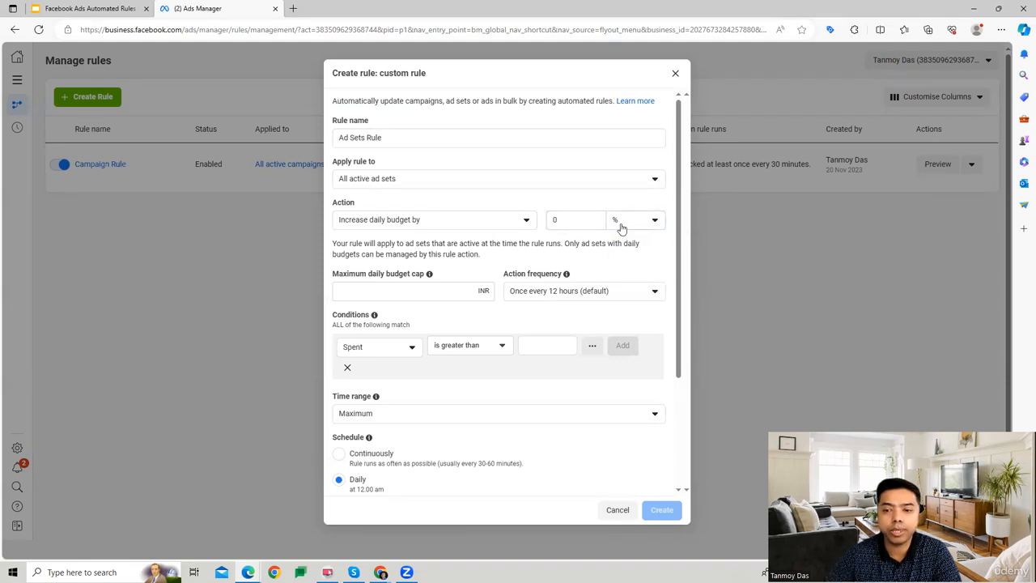
{"action": "left_click", "coordinate": [576, 220]}
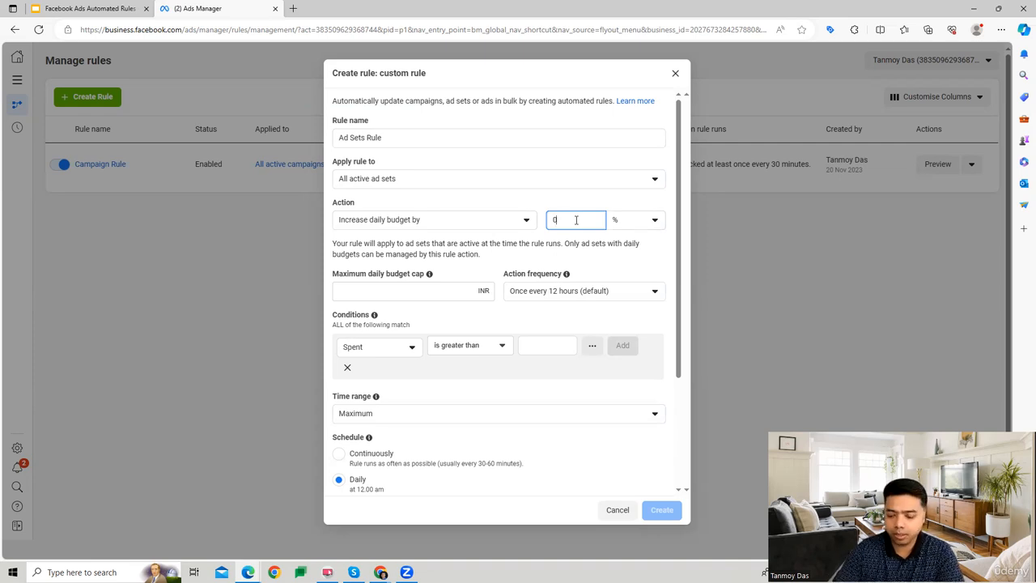
{"action": "type", "text": "10"}
{"action": "key", "text": "BackSpace"}
{"action": "key", "text": "BackSpace"}
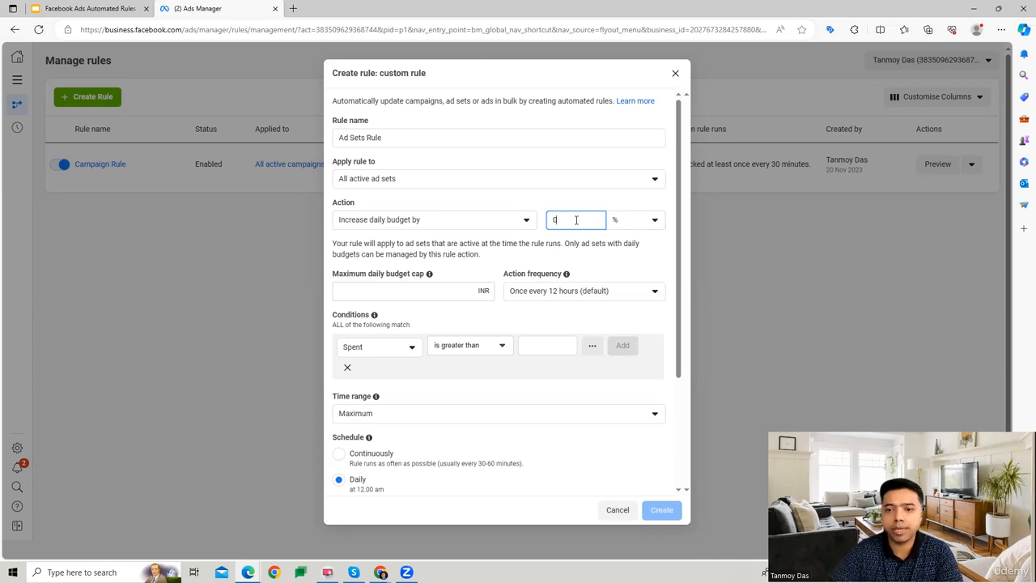
{"action": "type", "text": "1000"}
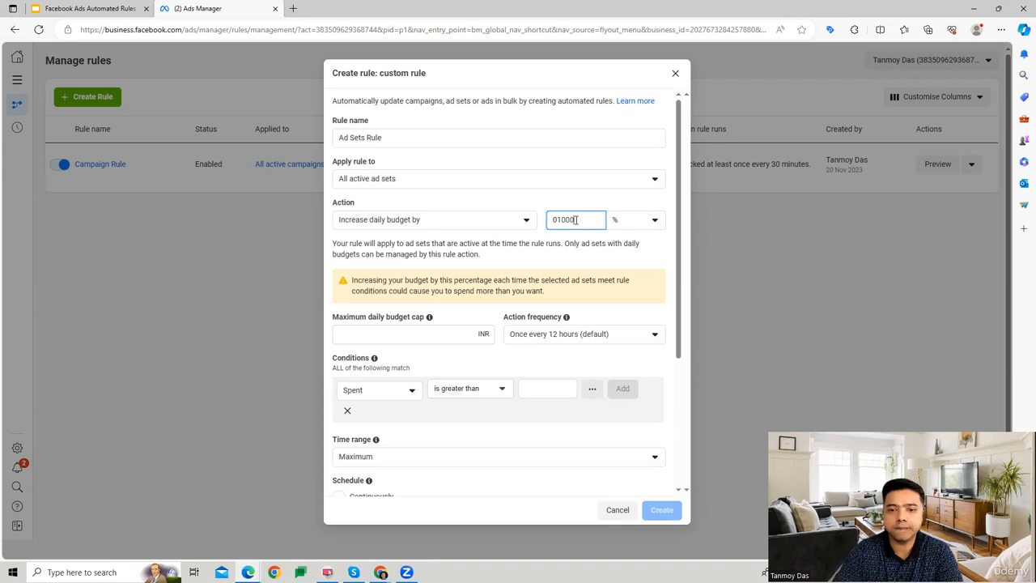
{"action": "key", "text": "BackSpace"}
{"action": "key", "text": "BackSpace"}
{"action": "key", "text": "BackSpace"}
{"action": "key", "text": "BackSpace"}
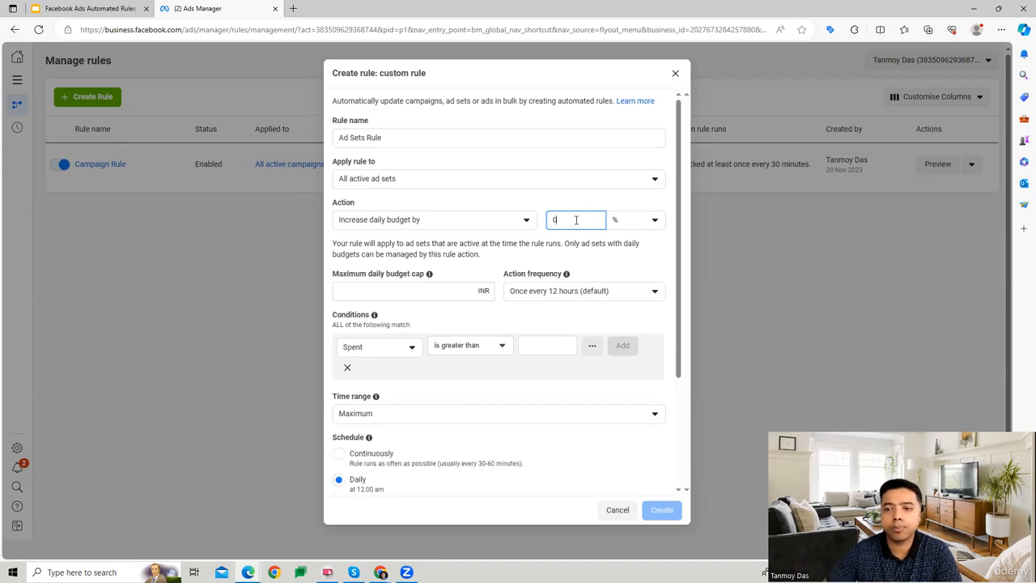
Step: Set the daily budget increase to a fixed ₹500 and the maximum daily budget cap to ₹2500
{"action": "left_click", "coordinate": [637, 219]}
{"action": "left_click", "coordinate": [637, 265]}
{"action": "double_click", "coordinate": [565, 220]}
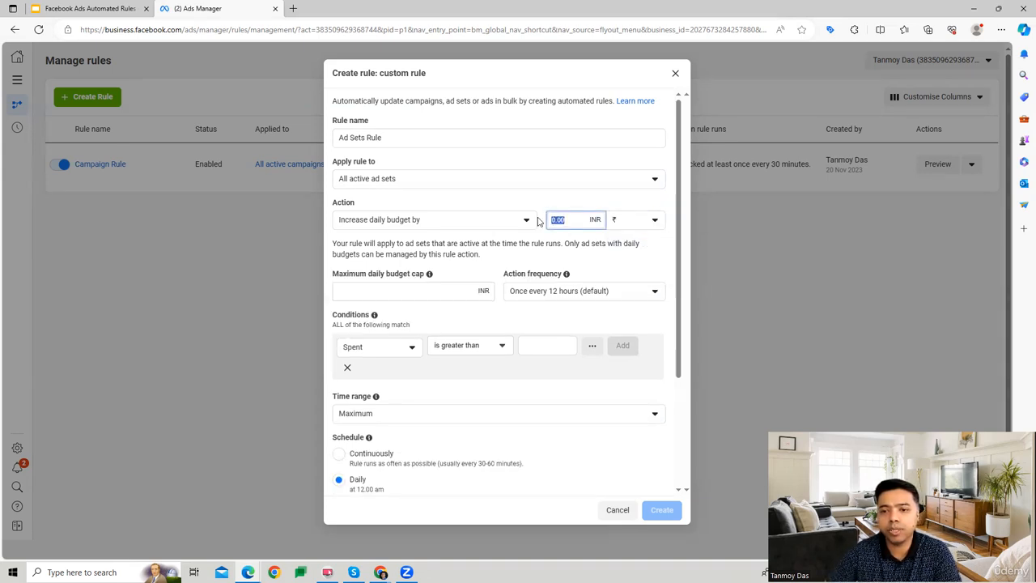
{"action": "type", "text": "500"}
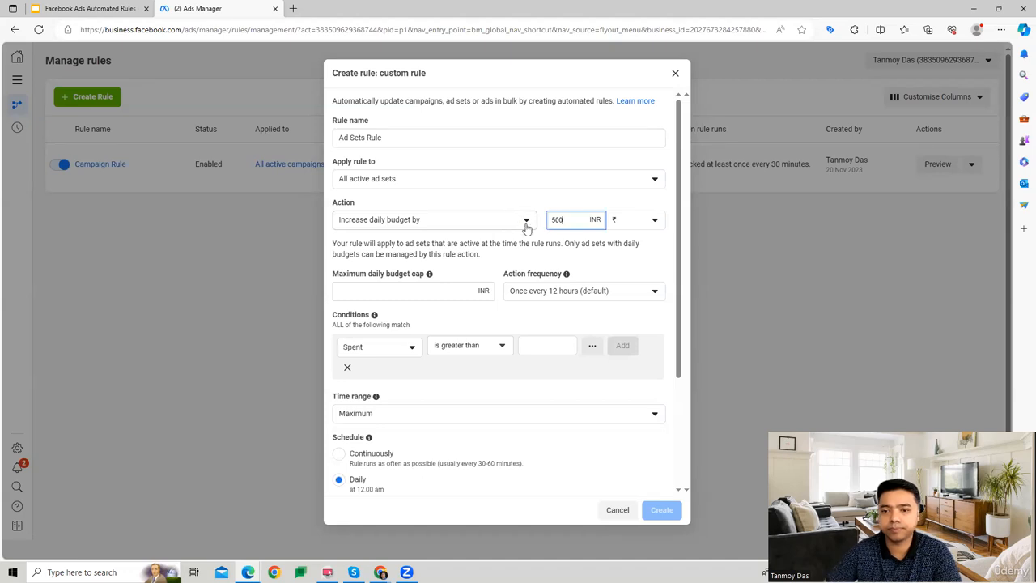
{"action": "left_click", "coordinate": [589, 255]}
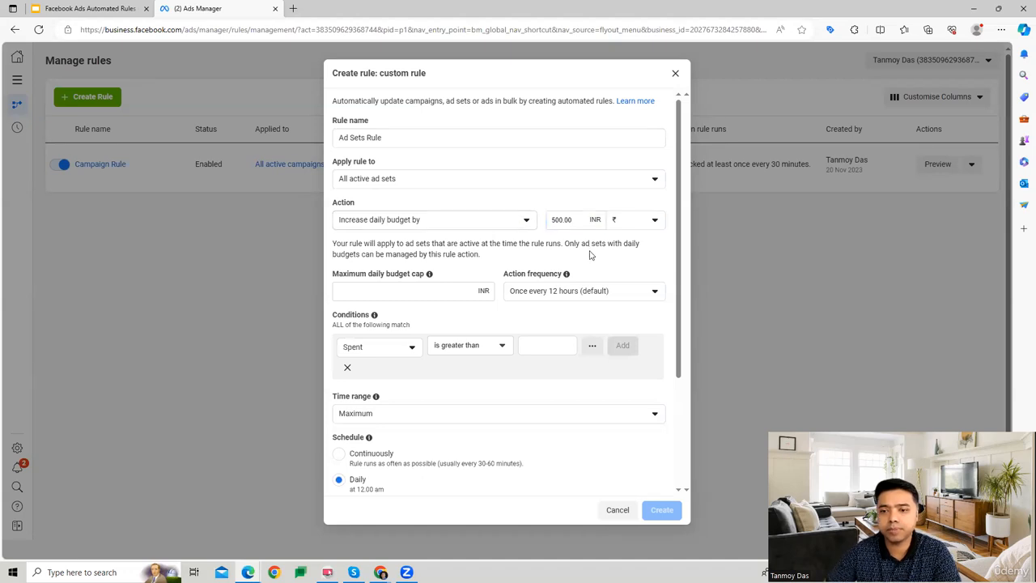
{"action": "left_click", "coordinate": [423, 292]}
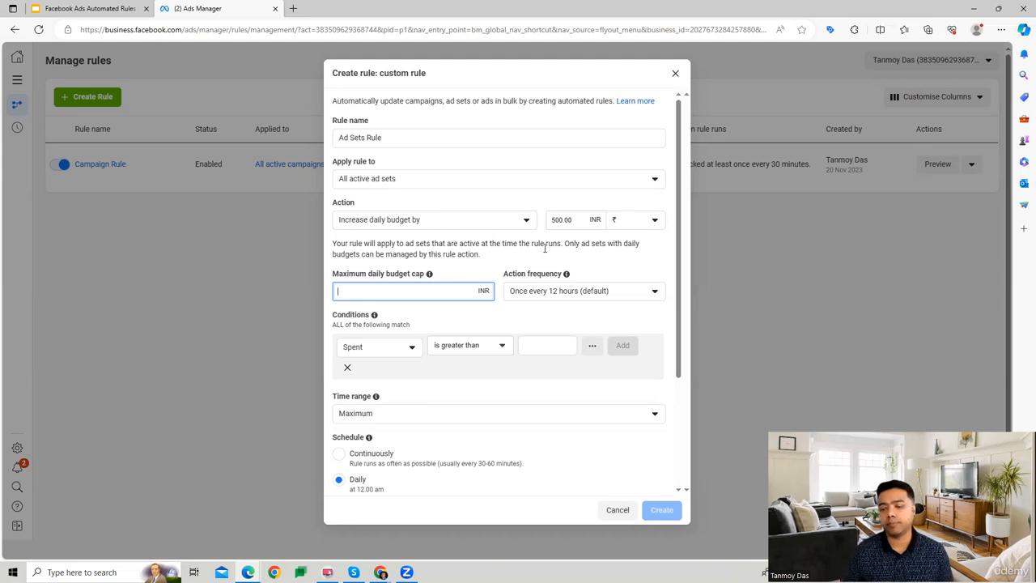
{"action": "type", "text": "2500"}
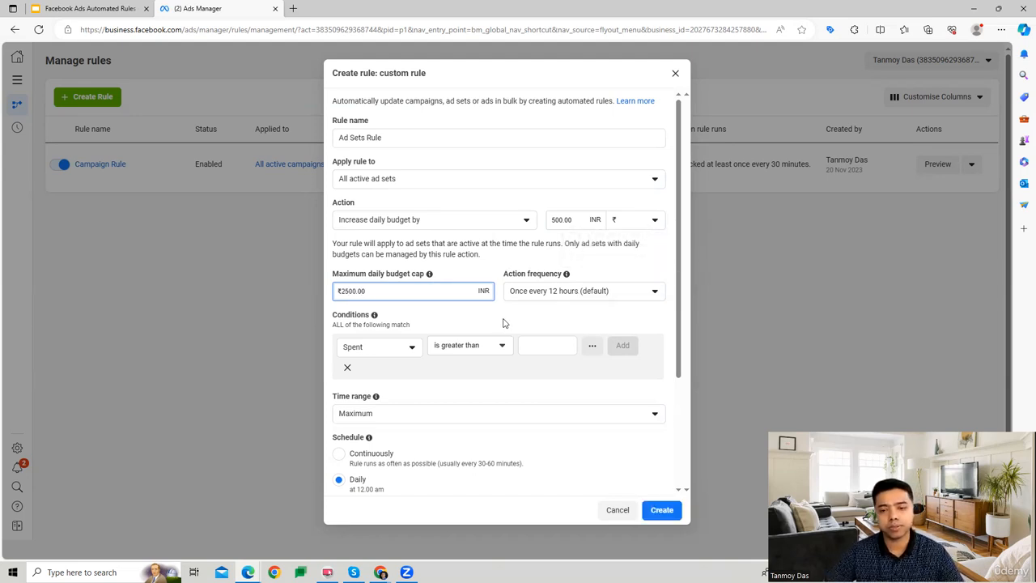
Step: Replace the rule's default Spent condition with a new one: Results is greater than 5
{"action": "left_click", "coordinate": [347, 367]}
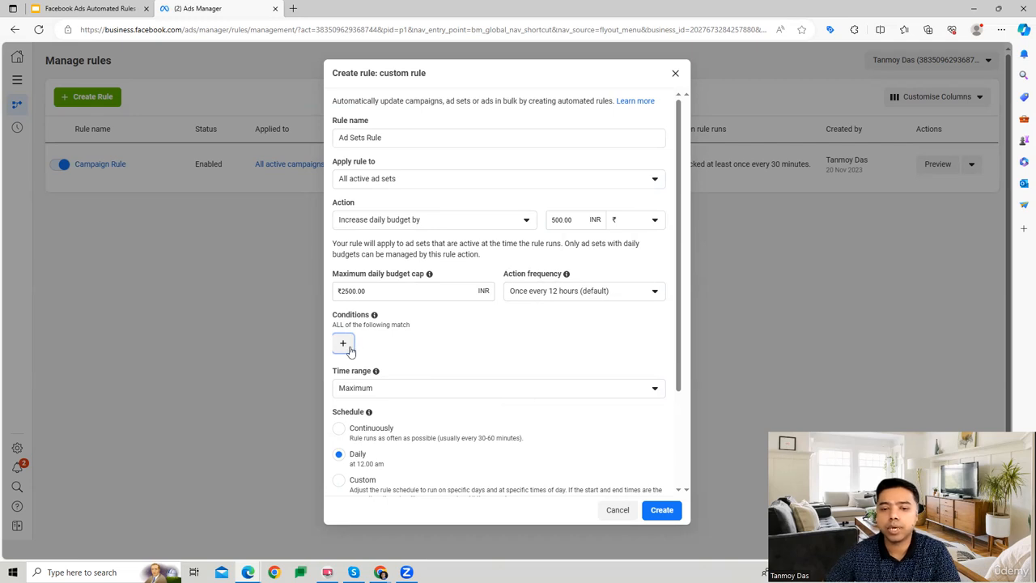
{"action": "left_click", "coordinate": [345, 344]}
{"action": "left_click", "coordinate": [401, 348]}
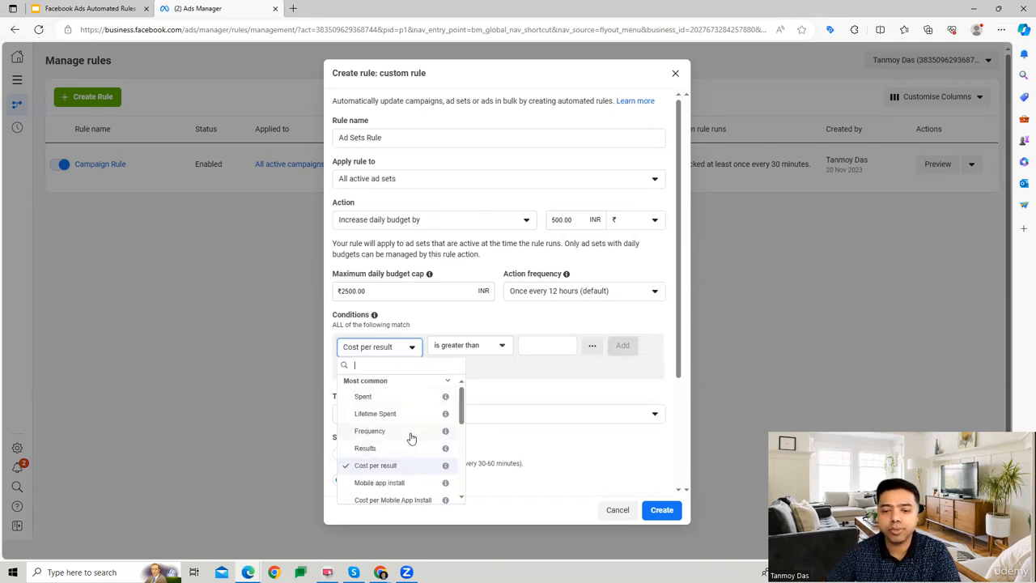
{"action": "scroll", "coordinate": [412, 432], "scroll_direction": "down", "scroll_amount": 1}
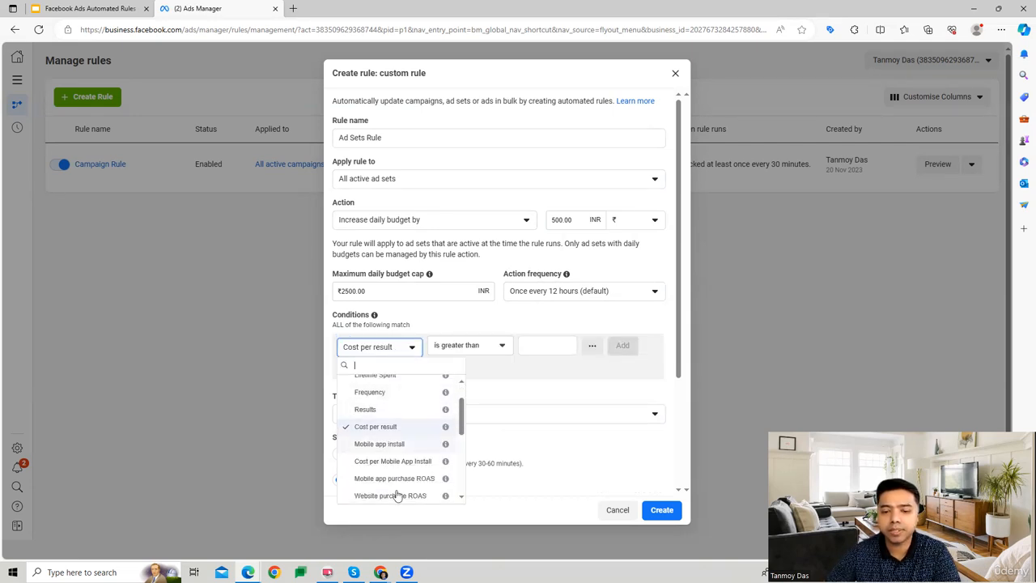
{"action": "scroll", "coordinate": [392, 421], "scroll_direction": "up", "scroll_amount": 1}
{"action": "scroll", "coordinate": [388, 437], "scroll_direction": "up", "scroll_amount": 1}
{"action": "left_click", "coordinate": [385, 448]}
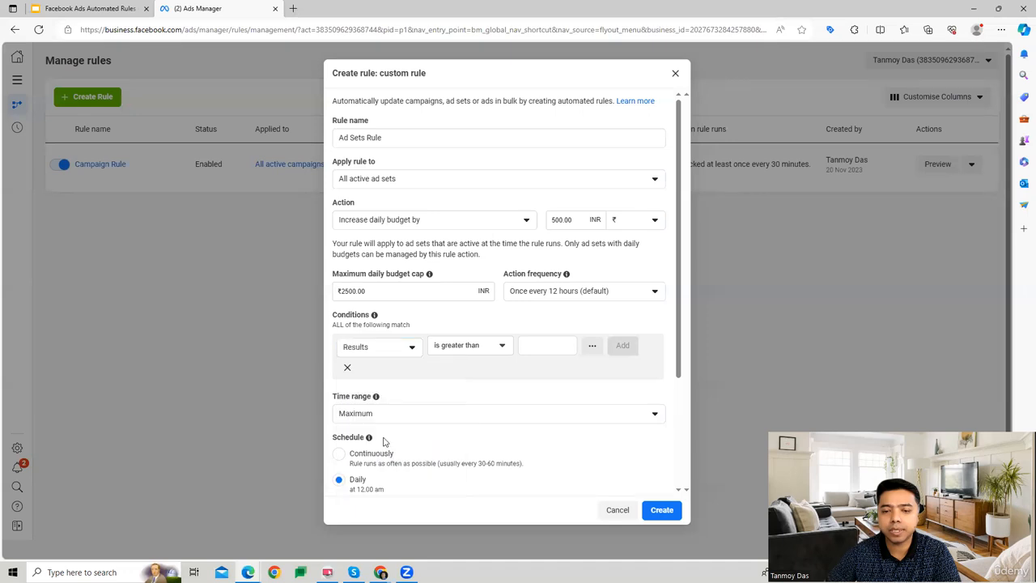
{"action": "left_click", "coordinate": [526, 347]}
{"action": "type", "text": "5"}
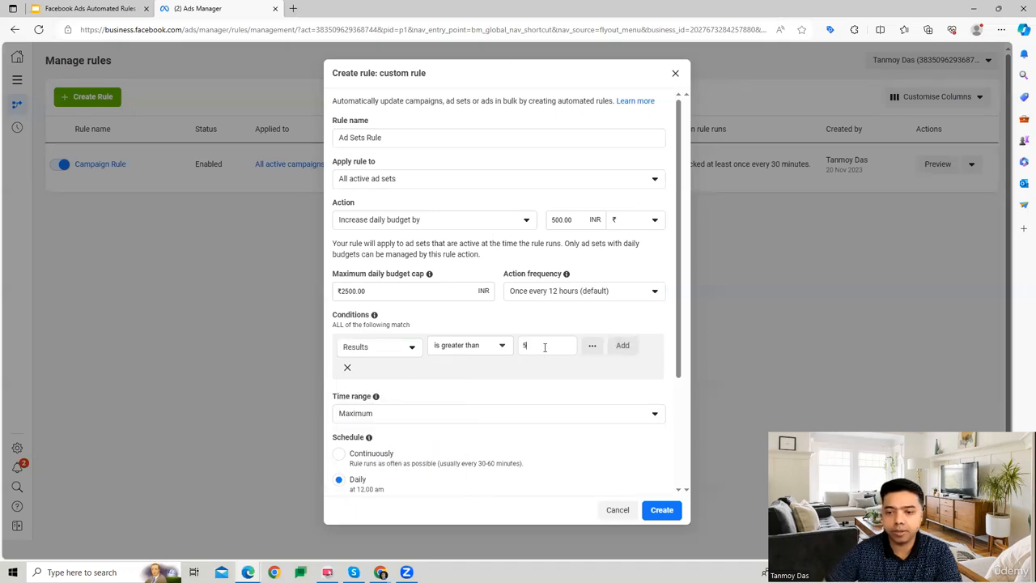
{"action": "left_click", "coordinate": [623, 345]}
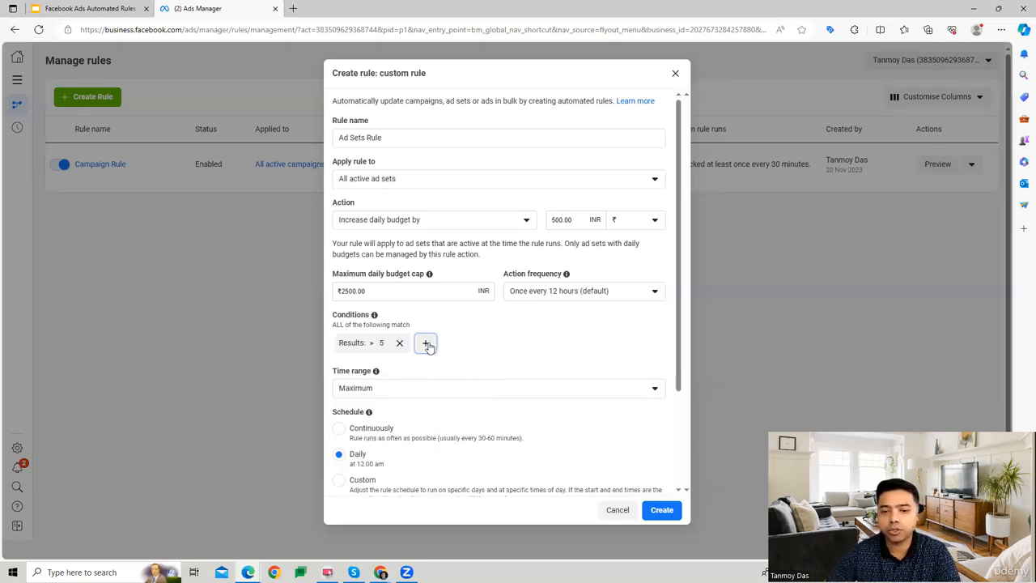
Step: Examine the metrics available for a second condition, including the Settings category, without choosing a different one
{"action": "left_click", "coordinate": [380, 372]}
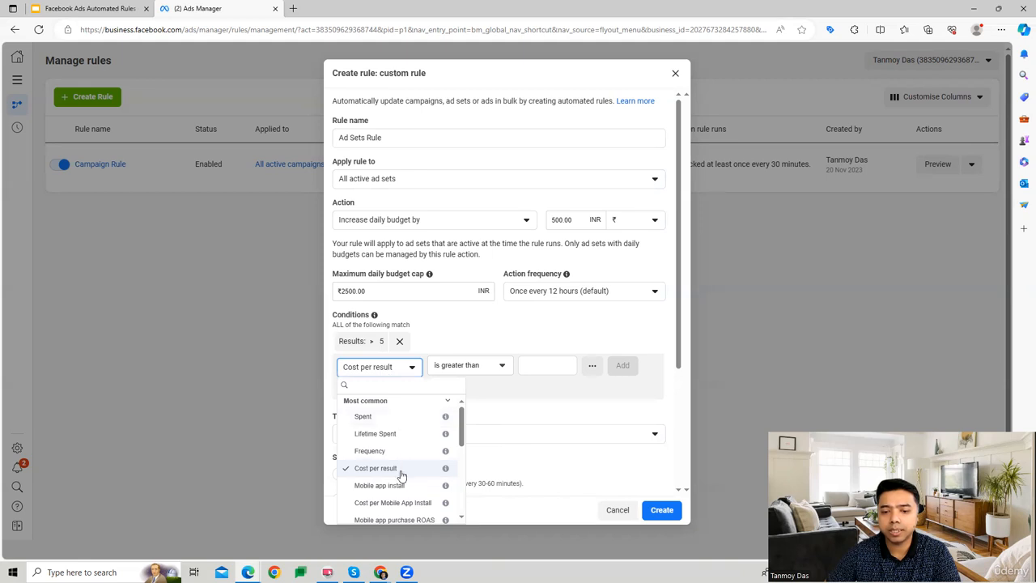
{"action": "scroll", "coordinate": [399, 467], "scroll_direction": "down", "scroll_amount": 5}
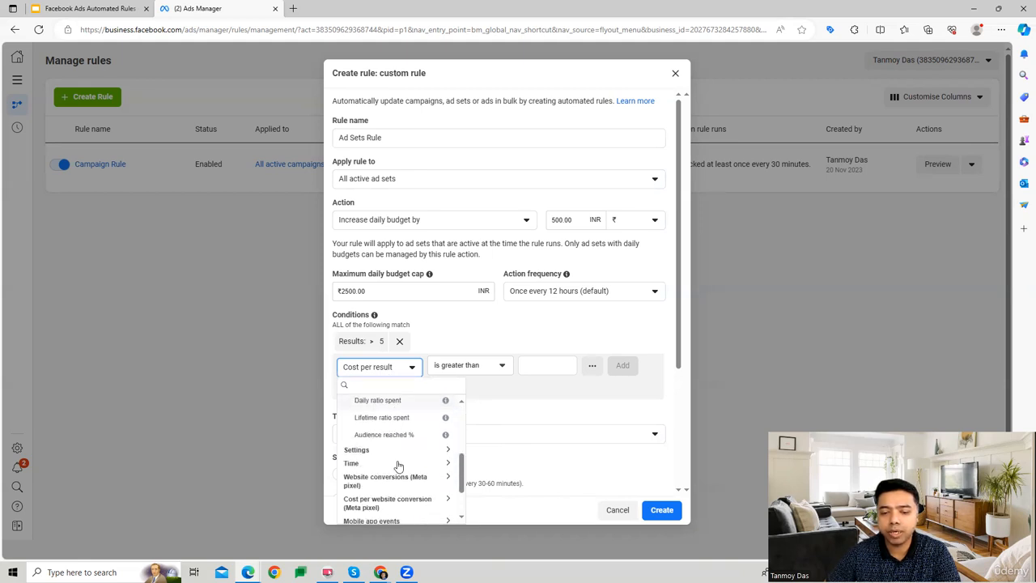
{"action": "scroll", "coordinate": [398, 467], "scroll_direction": "down", "scroll_amount": 2}
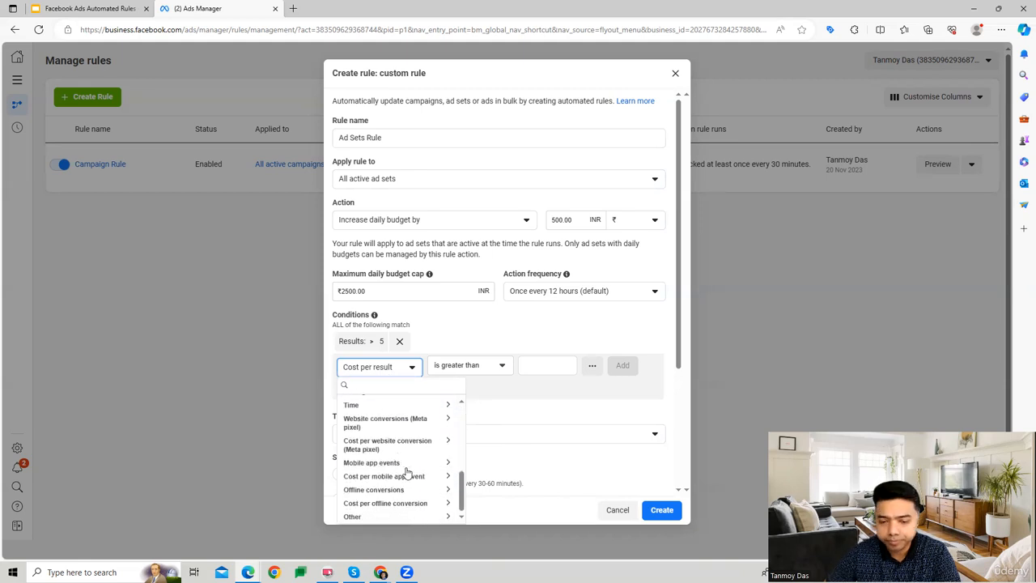
{"action": "scroll", "coordinate": [399, 467], "scroll_direction": "up", "scroll_amount": 2}
{"action": "scroll", "coordinate": [399, 467], "scroll_direction": "up", "scroll_amount": 5}
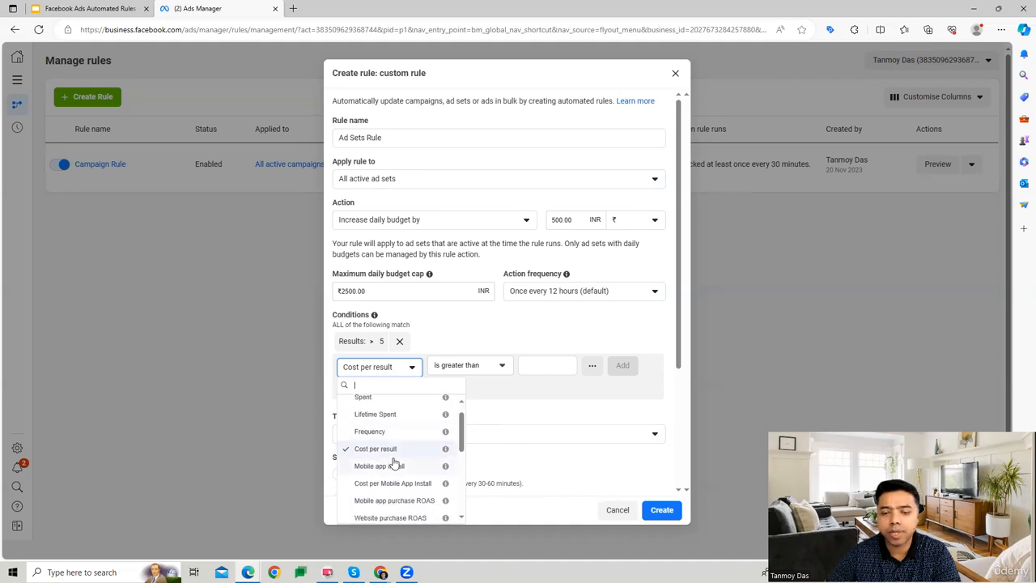
{"action": "scroll", "coordinate": [393, 463], "scroll_direction": "down", "scroll_amount": 1}
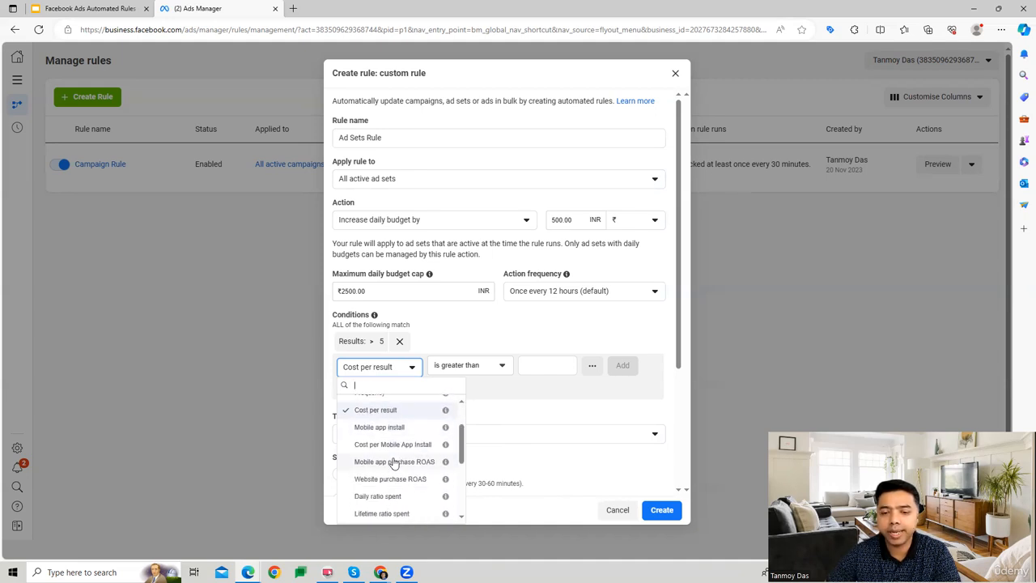
{"action": "scroll", "coordinate": [395, 463], "scroll_direction": "up", "scroll_amount": 2}
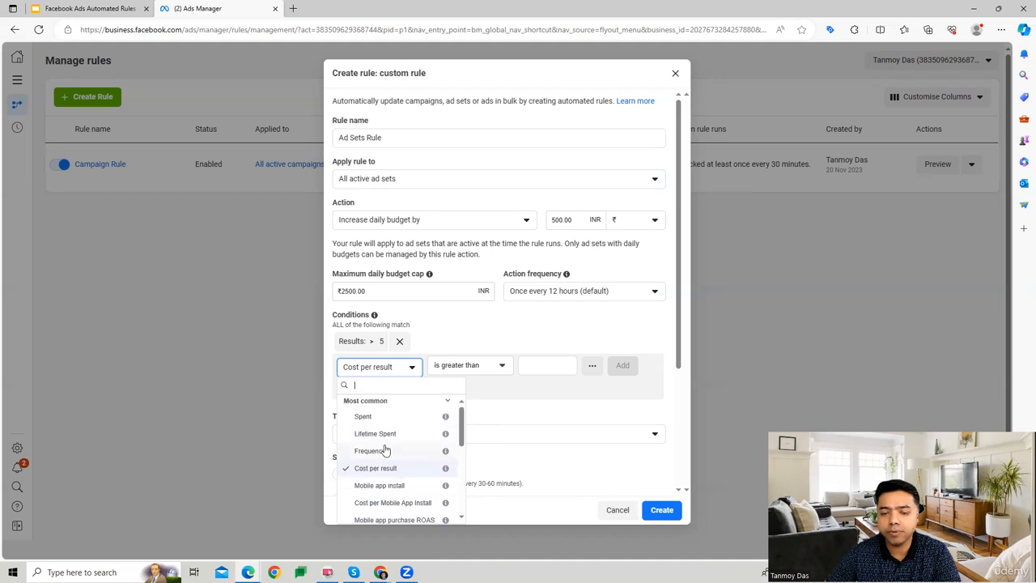
{"action": "scroll", "coordinate": [386, 450], "scroll_direction": "down", "scroll_amount": 4}
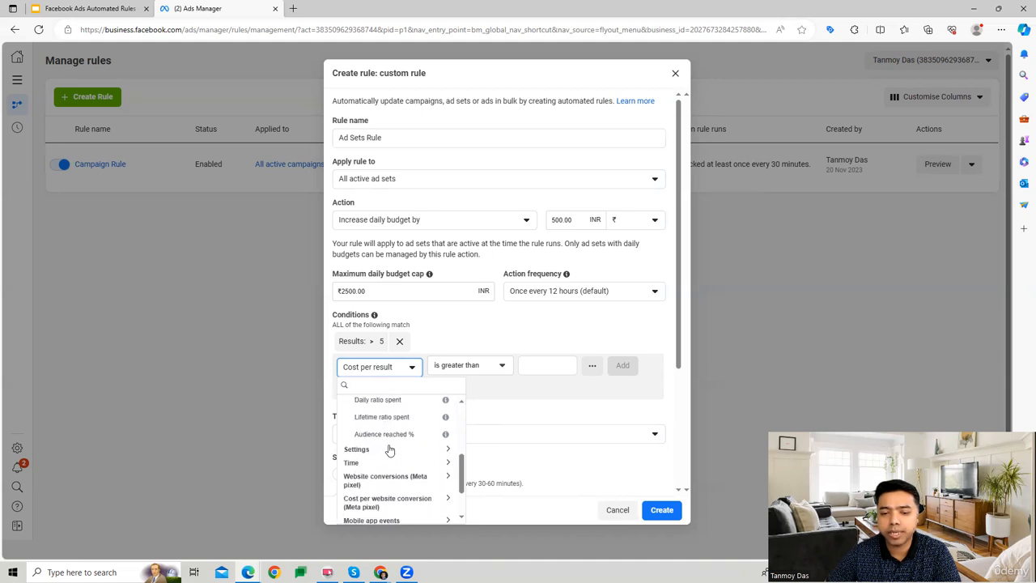
{"action": "left_click", "coordinate": [389, 450]}
{"action": "scroll", "coordinate": [396, 450], "scroll_direction": "down", "scroll_amount": 3}
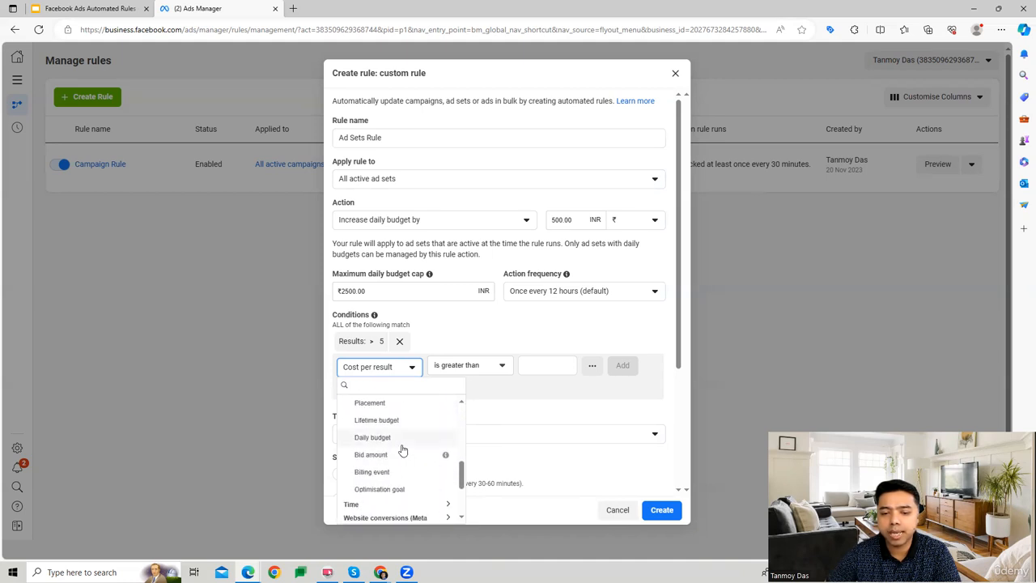
{"action": "scroll", "coordinate": [403, 450], "scroll_direction": "down", "scroll_amount": 2}
{"action": "scroll", "coordinate": [408, 452], "scroll_direction": "down", "scroll_amount": 2}
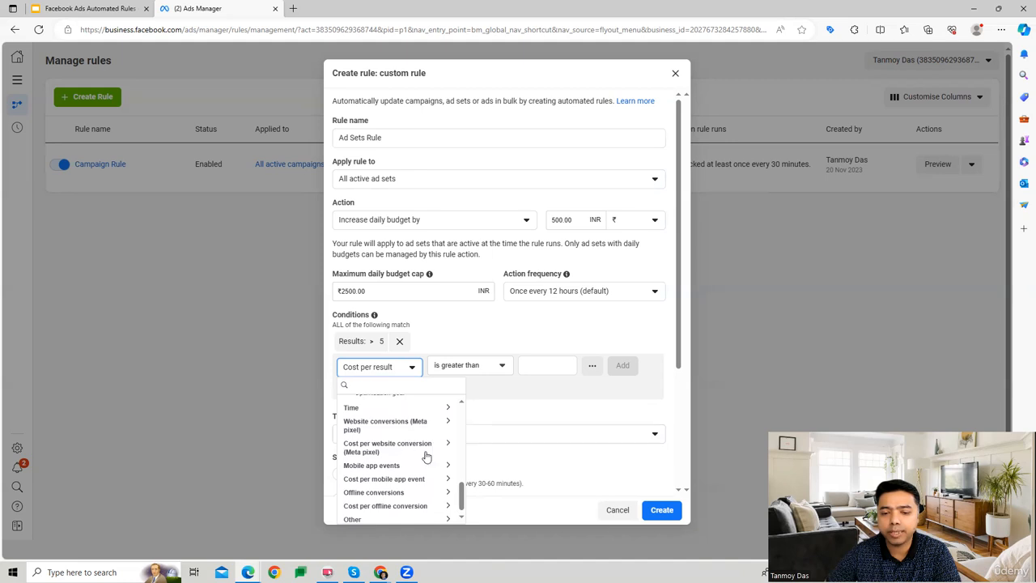
{"action": "scroll", "coordinate": [417, 453], "scroll_direction": "down", "scroll_amount": 1}
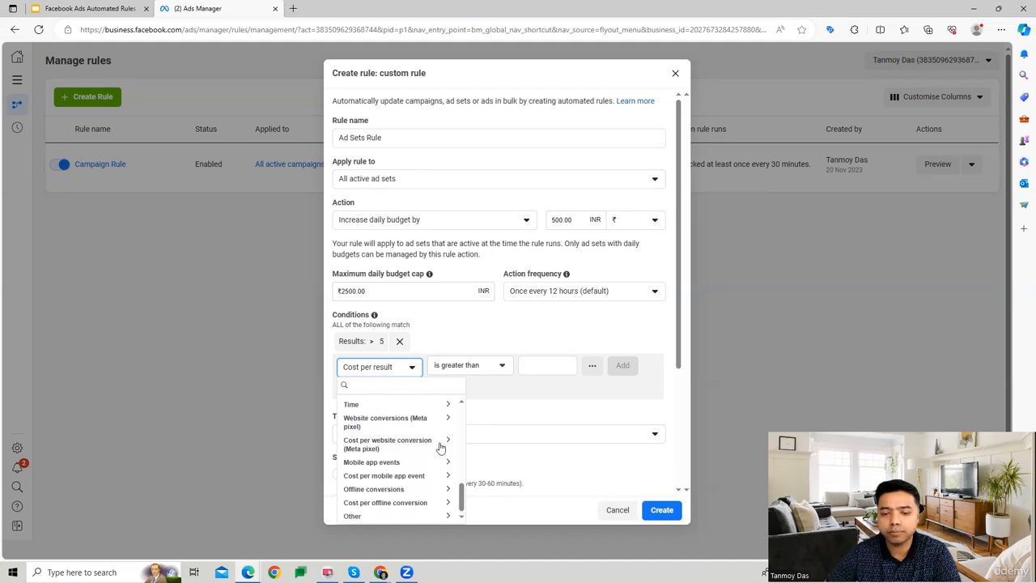
{"action": "left_click", "coordinate": [496, 403]}
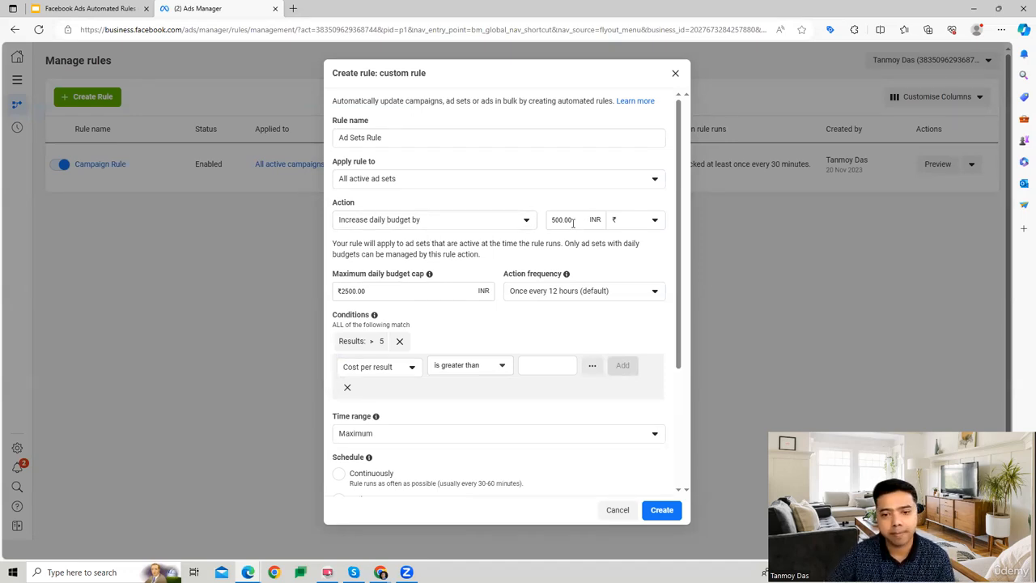
Step: Set the rule's schedule to Daily and create the ad sets rule
{"action": "scroll", "coordinate": [483, 340], "scroll_direction": "down", "scroll_amount": 3}
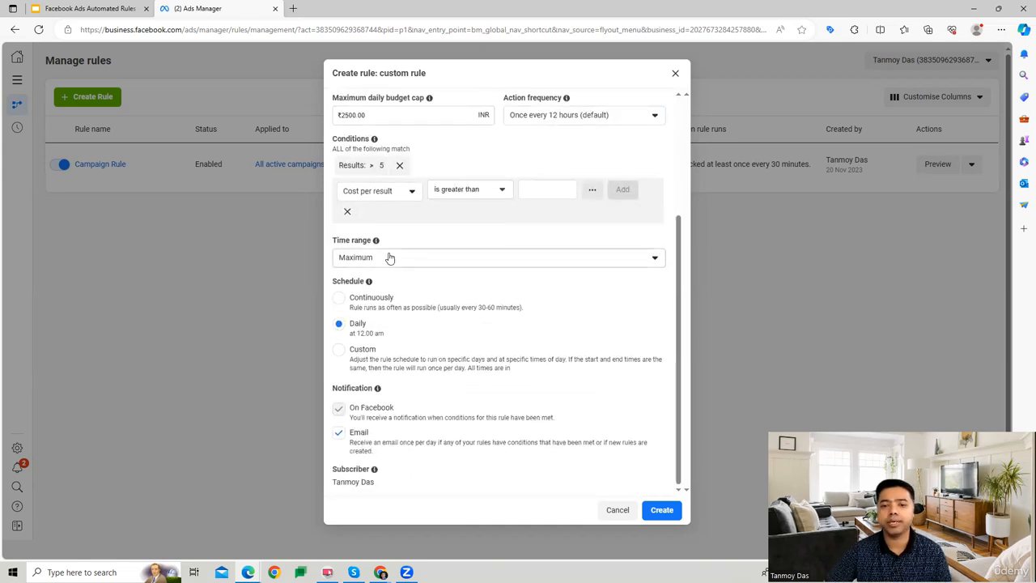
{"action": "left_click", "coordinate": [339, 298]}
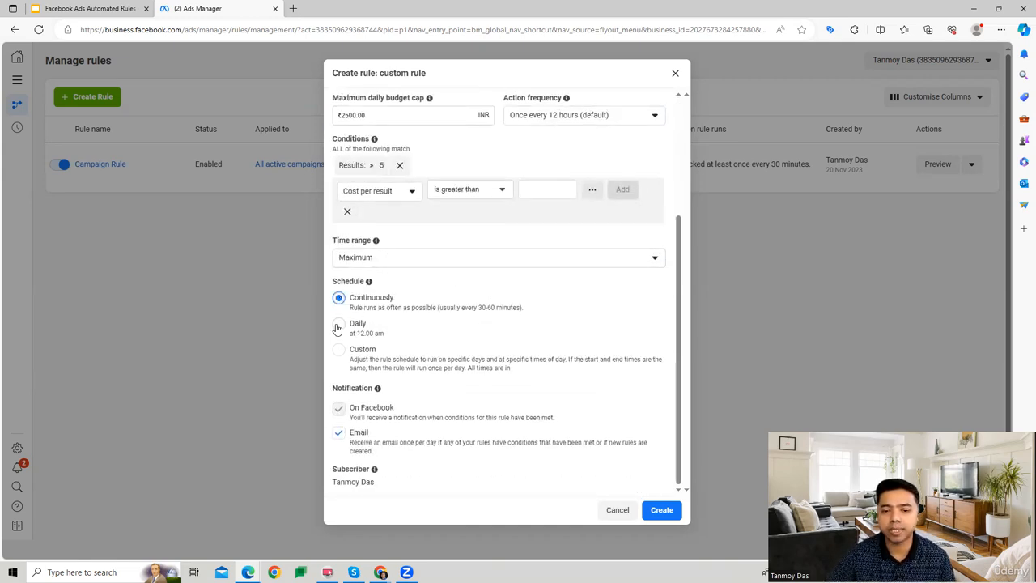
{"action": "left_click", "coordinate": [338, 325]}
{"action": "left_click", "coordinate": [338, 298]}
{"action": "left_click", "coordinate": [340, 325]}
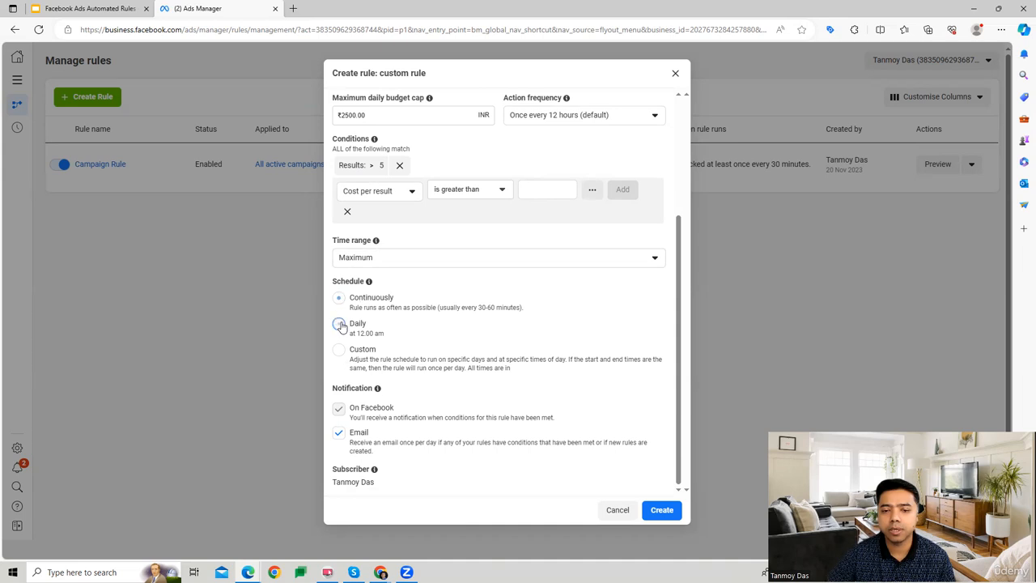
{"action": "left_click", "coordinate": [660, 510]}
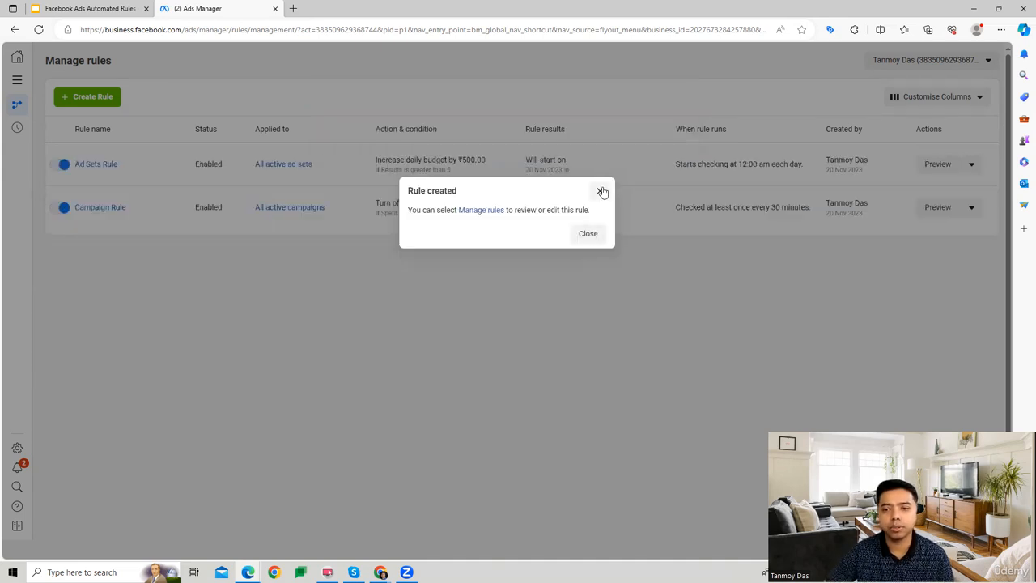
Step: Start a new custom rule named Ad Rule and apply it to all active ads
{"action": "left_click", "coordinate": [601, 191]}
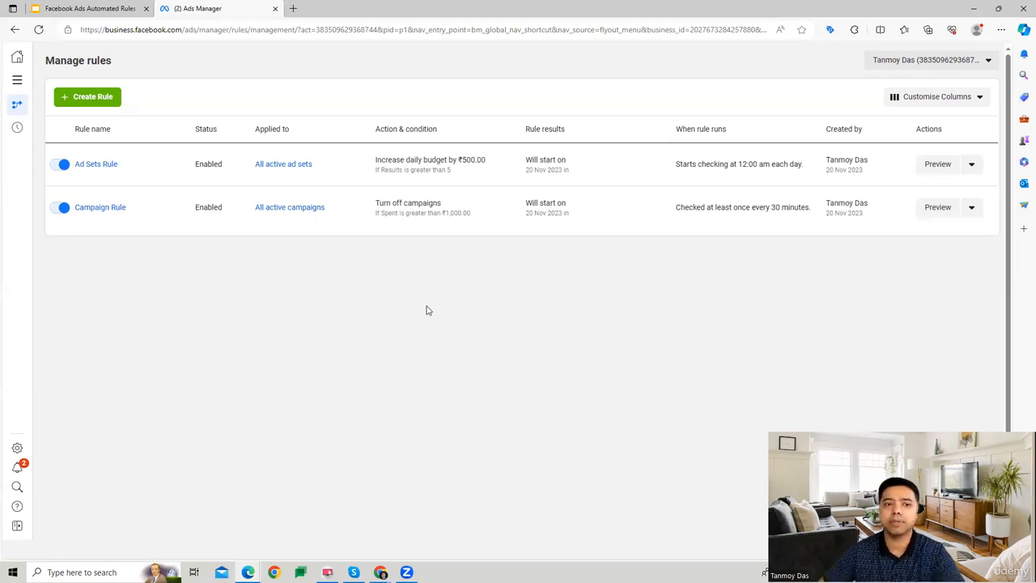
{"action": "left_click", "coordinate": [89, 97]}
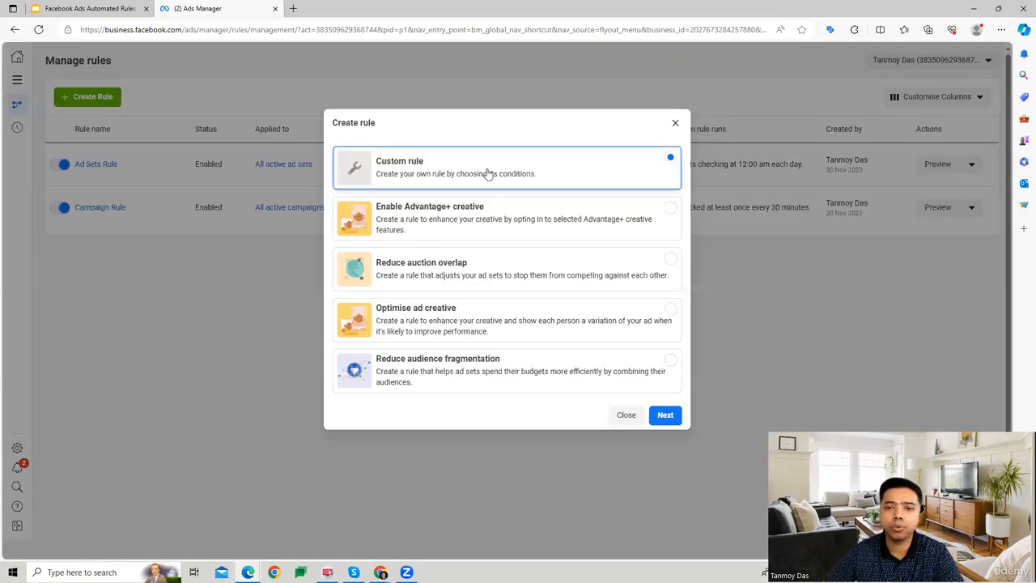
{"action": "left_click", "coordinate": [665, 414]}
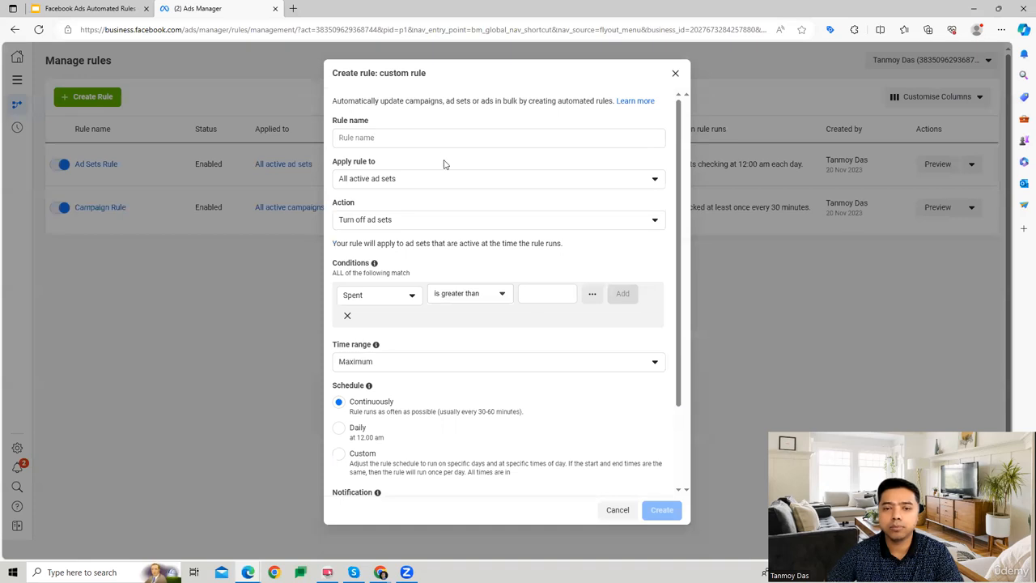
{"action": "left_click", "coordinate": [381, 140]}
{"action": "type", "text": "Ad "}
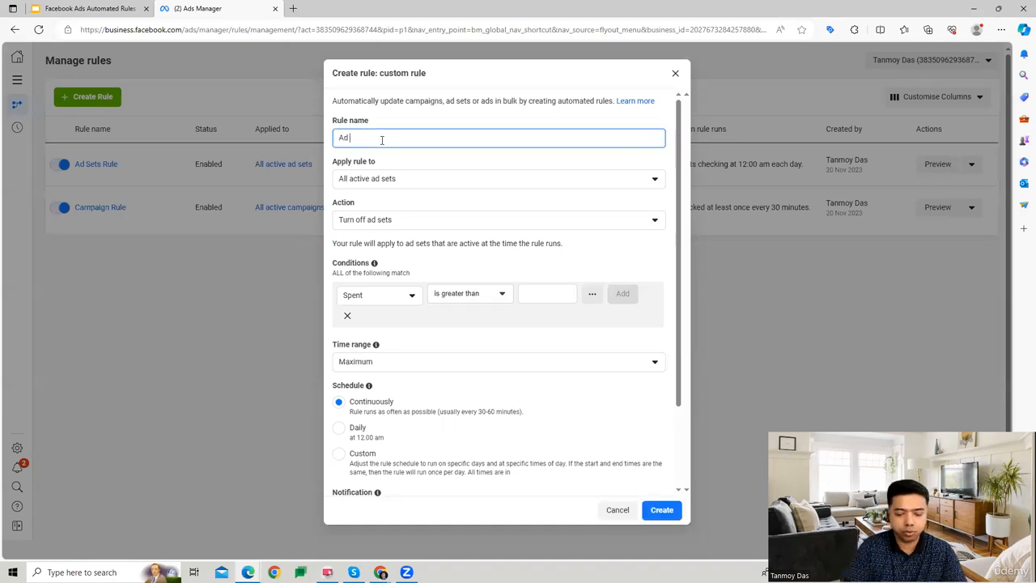
{"action": "type", "text": "Rule"}
{"action": "left_click", "coordinate": [383, 176]}
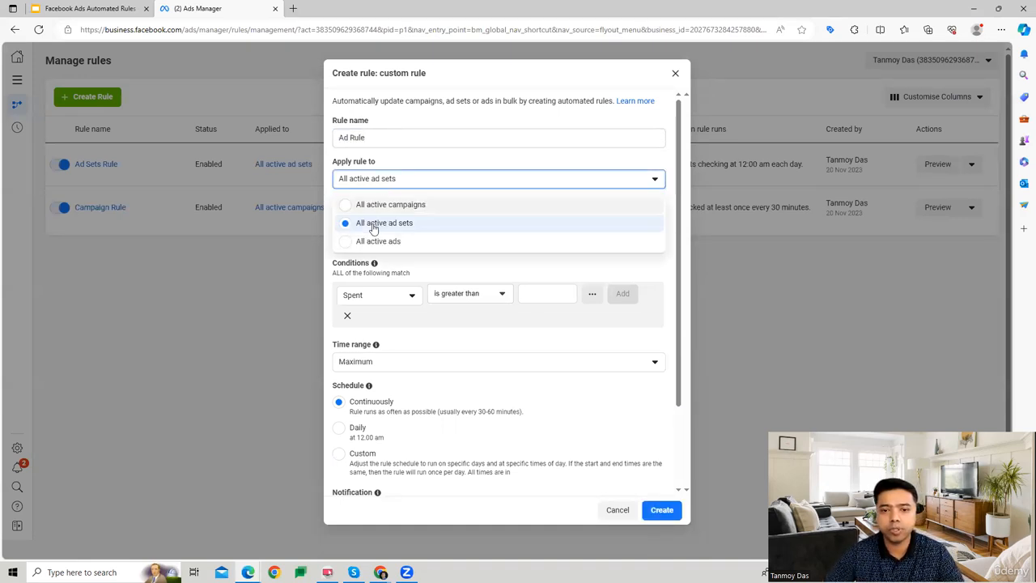
{"action": "left_click", "coordinate": [370, 241]}
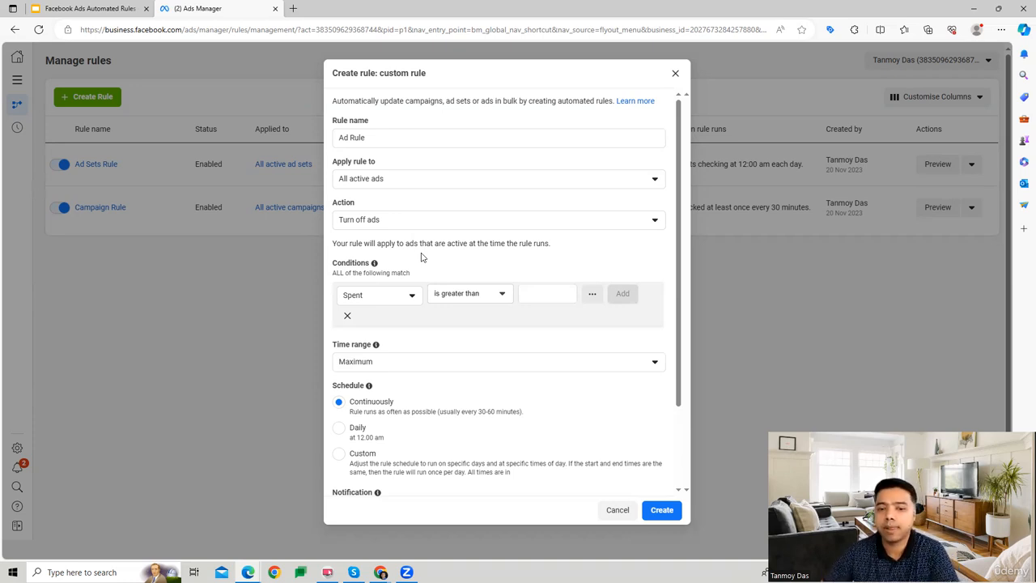
Step: Replace the ad rule's default Spent condition with a new one: Results is smaller than 1
{"action": "left_click", "coordinate": [347, 316]}
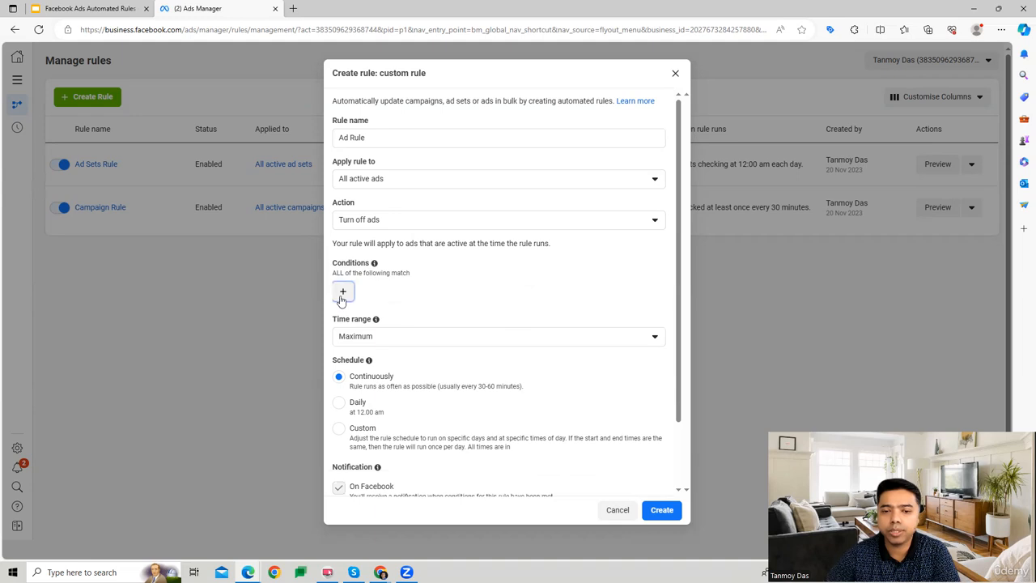
{"action": "left_click", "coordinate": [340, 298]}
{"action": "left_click", "coordinate": [400, 298]}
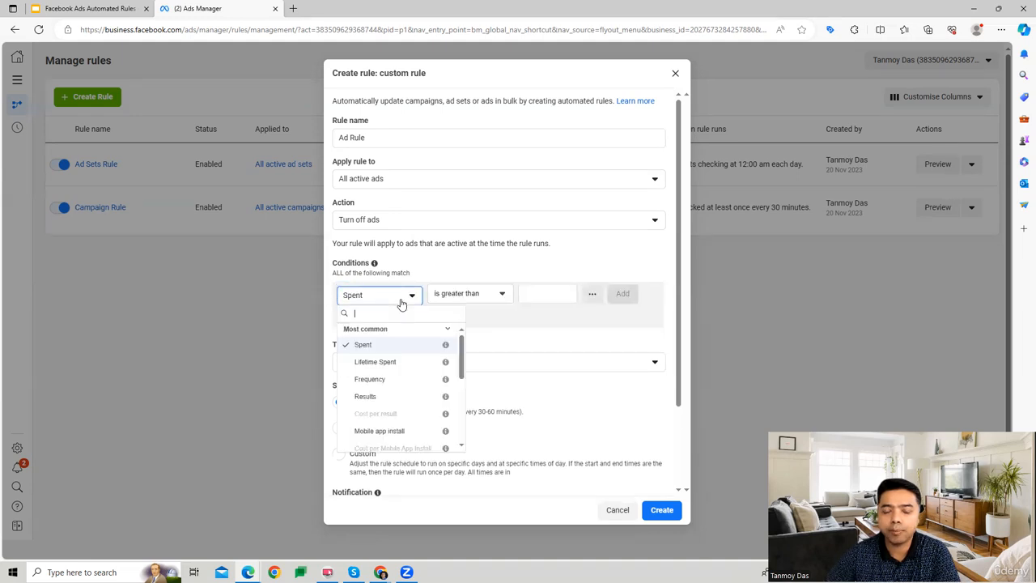
{"action": "left_click", "coordinate": [384, 398]}
{"action": "left_click", "coordinate": [503, 298]}
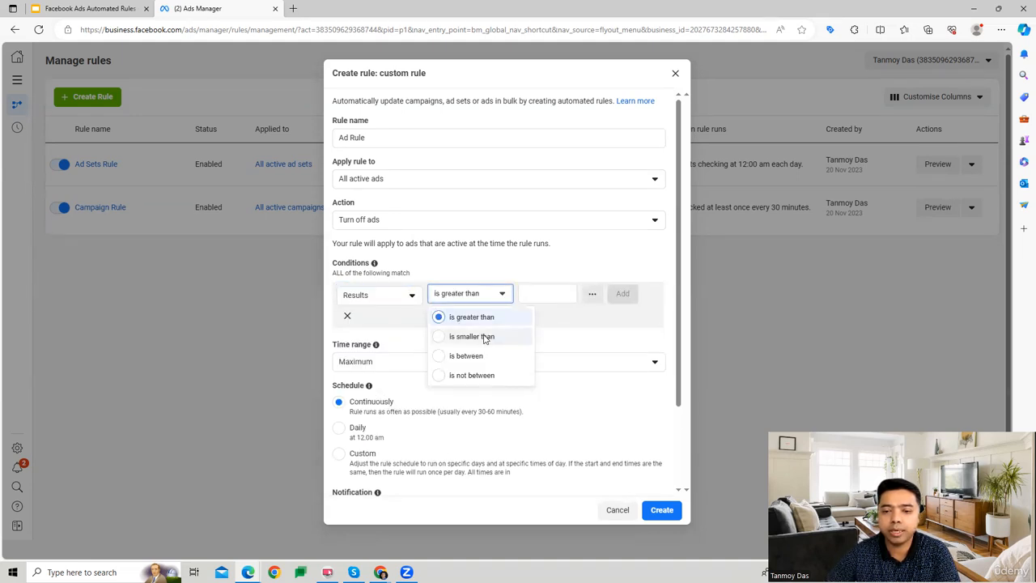
{"action": "left_click", "coordinate": [485, 337]}
{"action": "left_click", "coordinate": [530, 294]}
{"action": "type", "text": "1"}
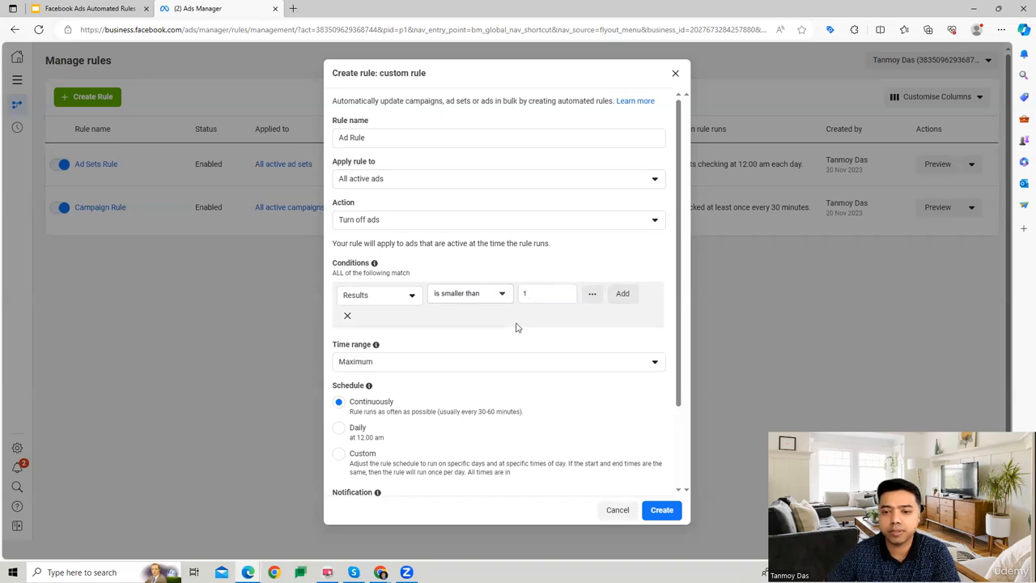
{"action": "left_click", "coordinate": [621, 297]}
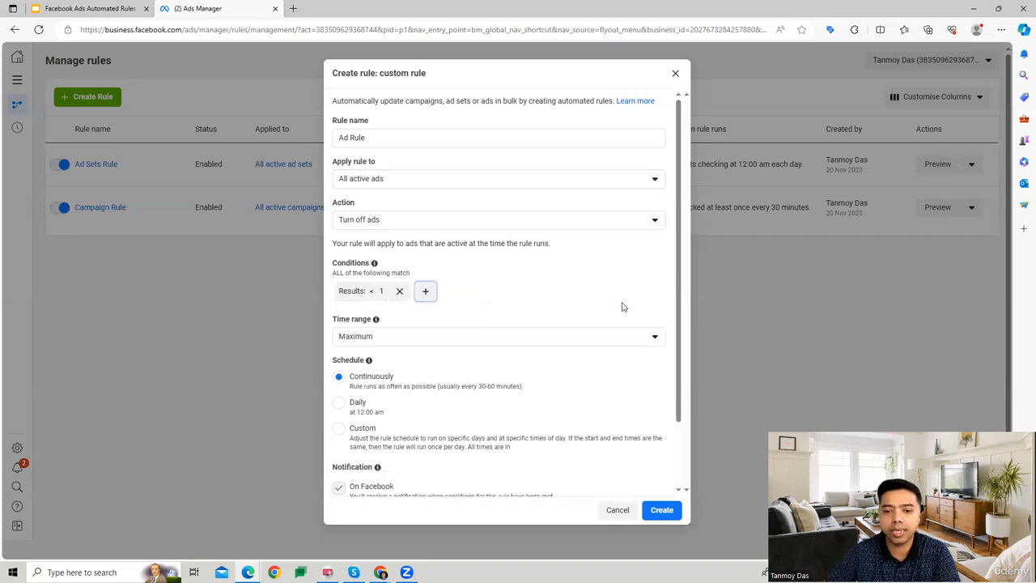
Step: Add a second condition to the ad rule: CTR (Link) is smaller than 1%
{"action": "left_click", "coordinate": [425, 292]}
{"action": "left_click", "coordinate": [372, 316]}
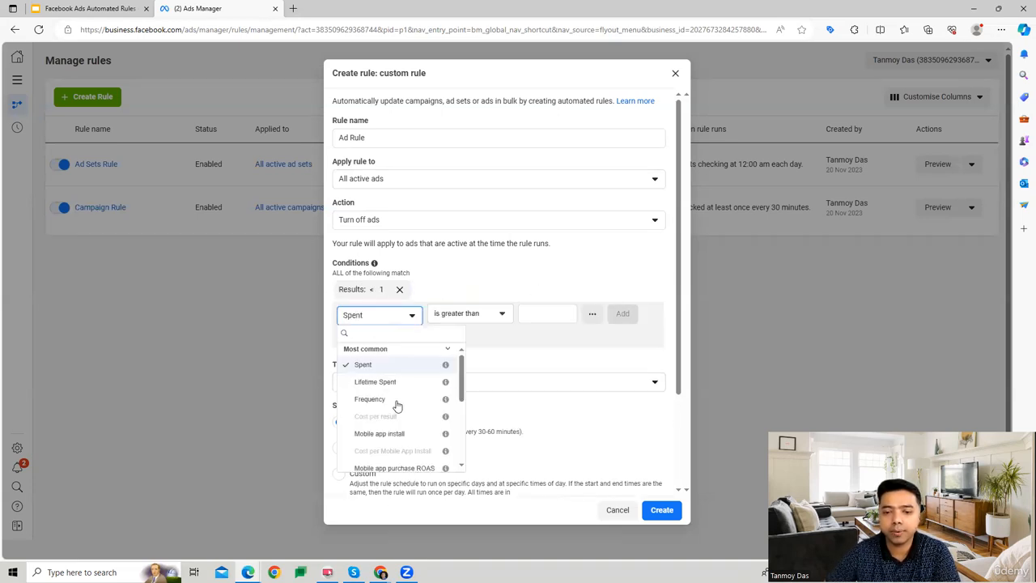
{"action": "scroll", "coordinate": [397, 404], "scroll_direction": "down", "scroll_amount": 5}
{"action": "scroll", "coordinate": [398, 404], "scroll_direction": "down", "scroll_amount": 2}
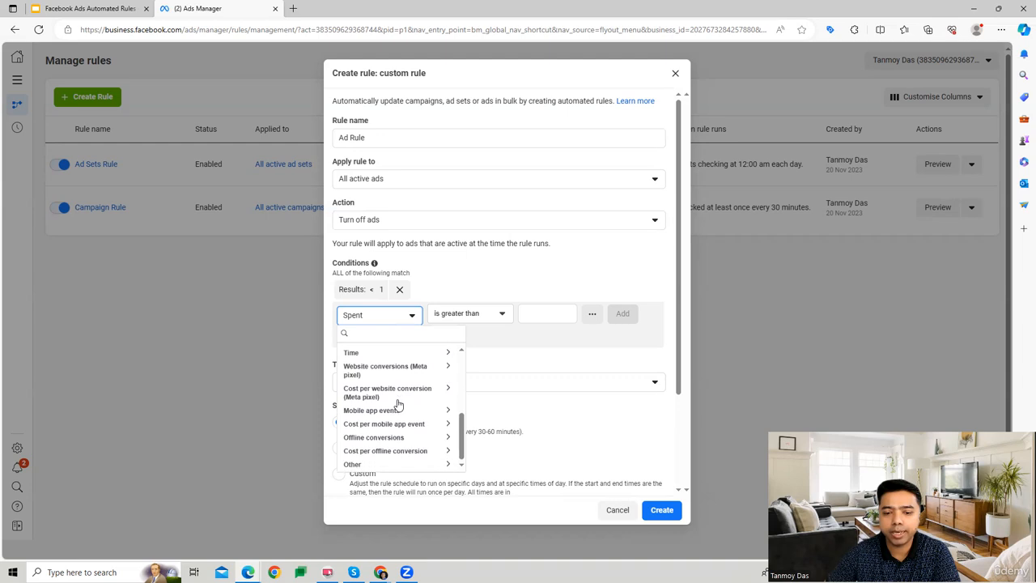
{"action": "scroll", "coordinate": [411, 417], "scroll_direction": "up", "scroll_amount": 1}
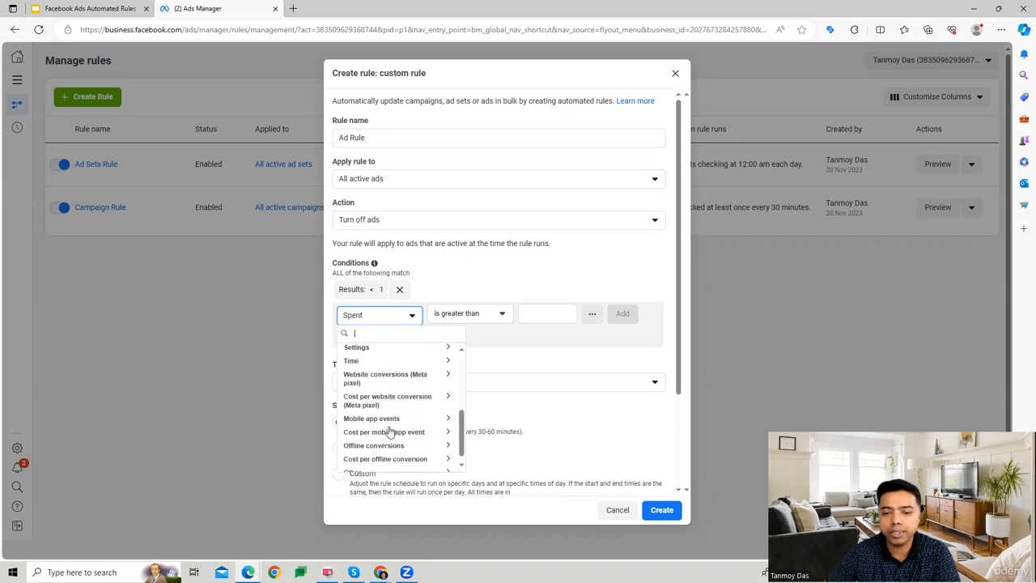
{"action": "scroll", "coordinate": [384, 437], "scroll_direction": "down", "scroll_amount": 1}
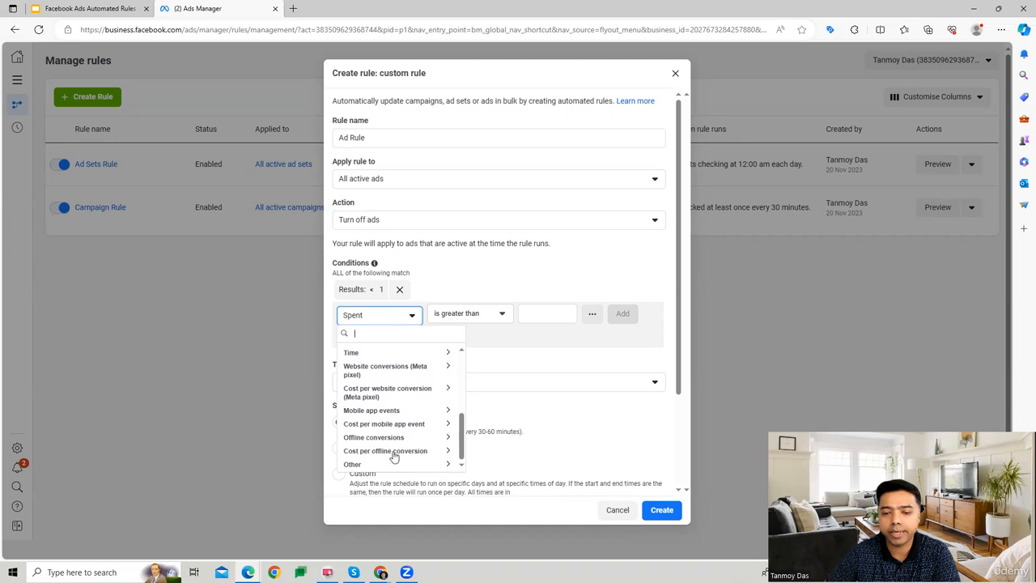
{"action": "left_click", "coordinate": [410, 464]}
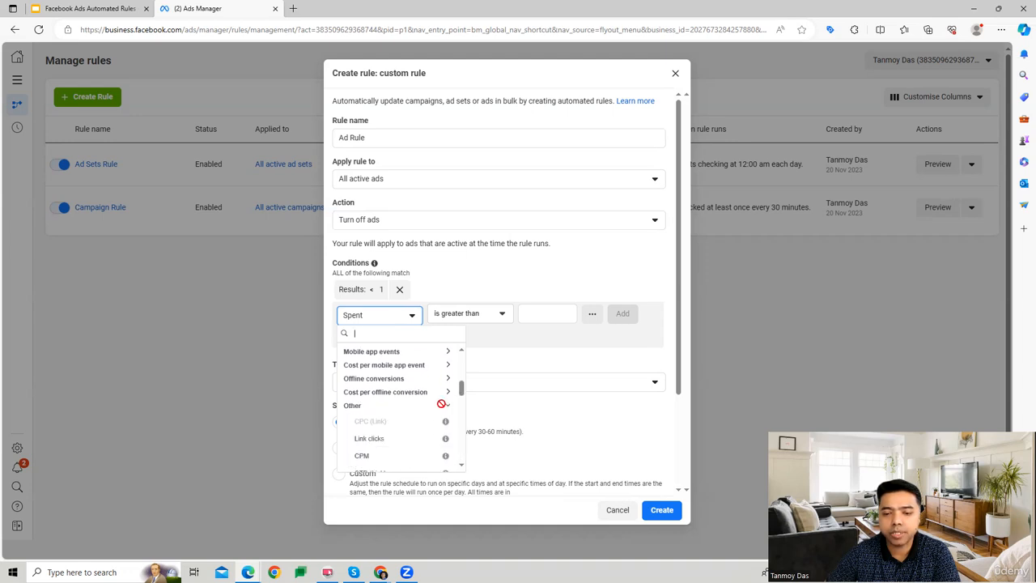
{"action": "scroll", "coordinate": [396, 407], "scroll_direction": "down", "scroll_amount": 1}
{"action": "left_click", "coordinate": [389, 416]}
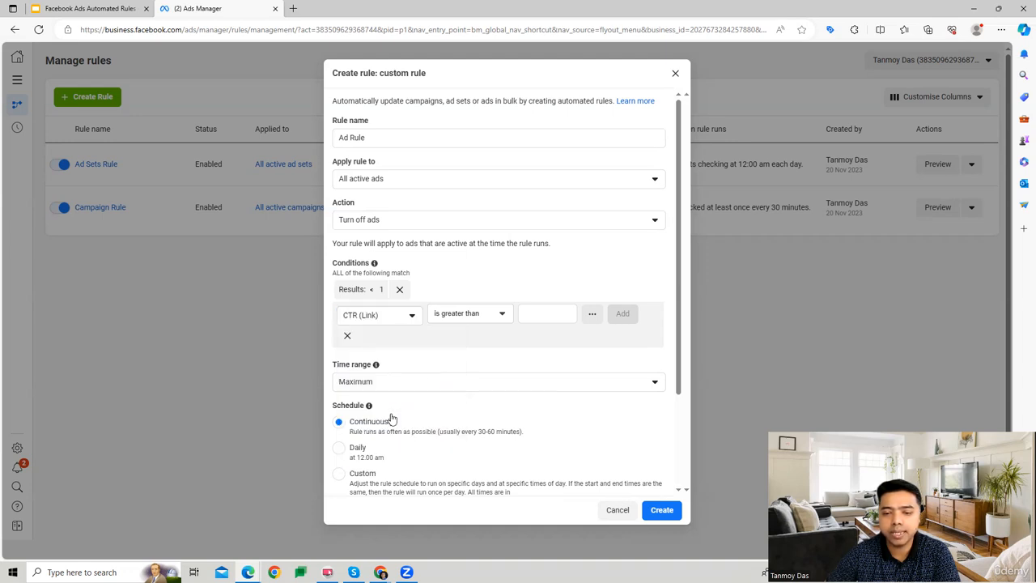
{"action": "left_click", "coordinate": [537, 315]}
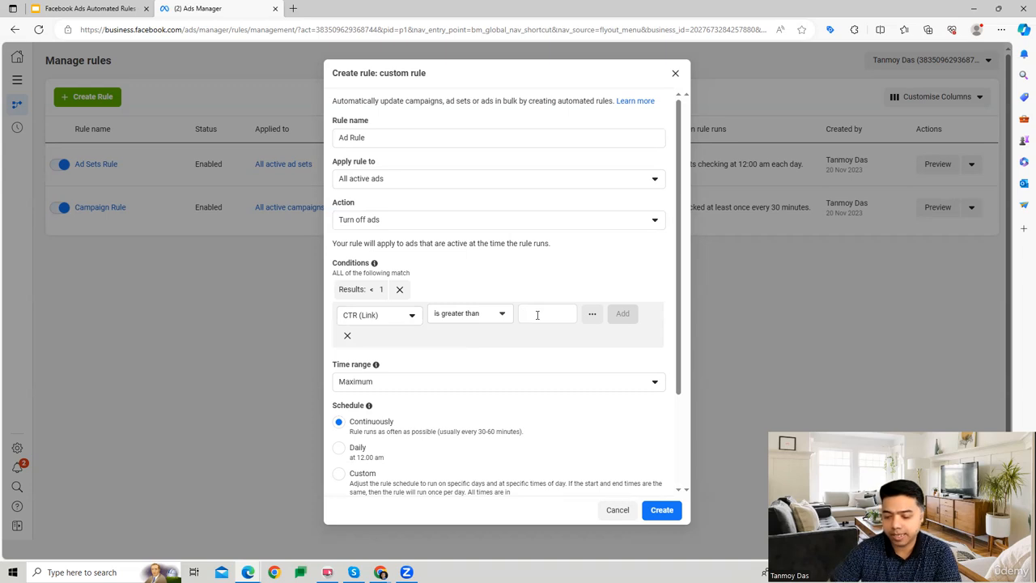
{"action": "type", "text": "1"}
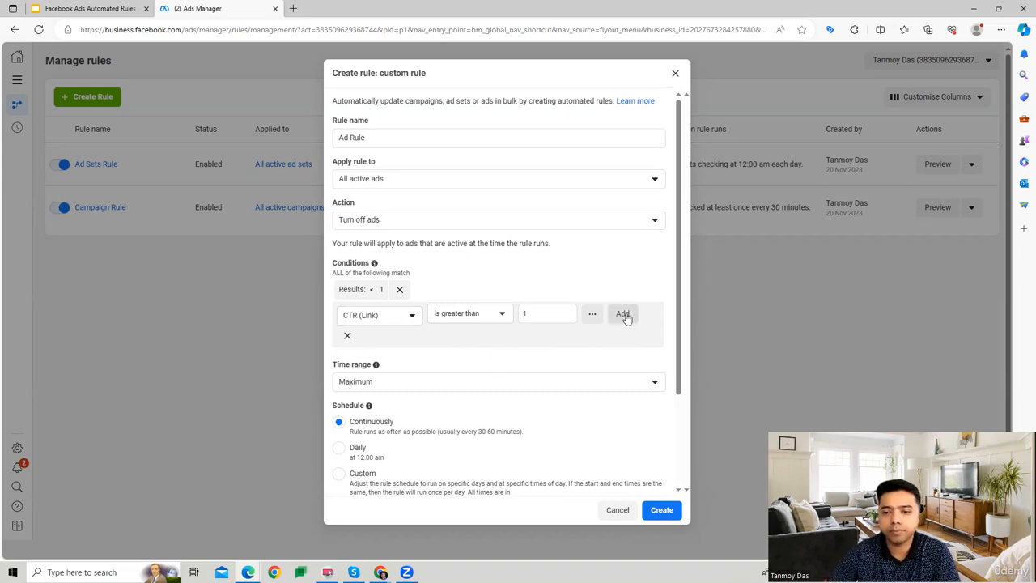
{"action": "left_click", "coordinate": [494, 315]}
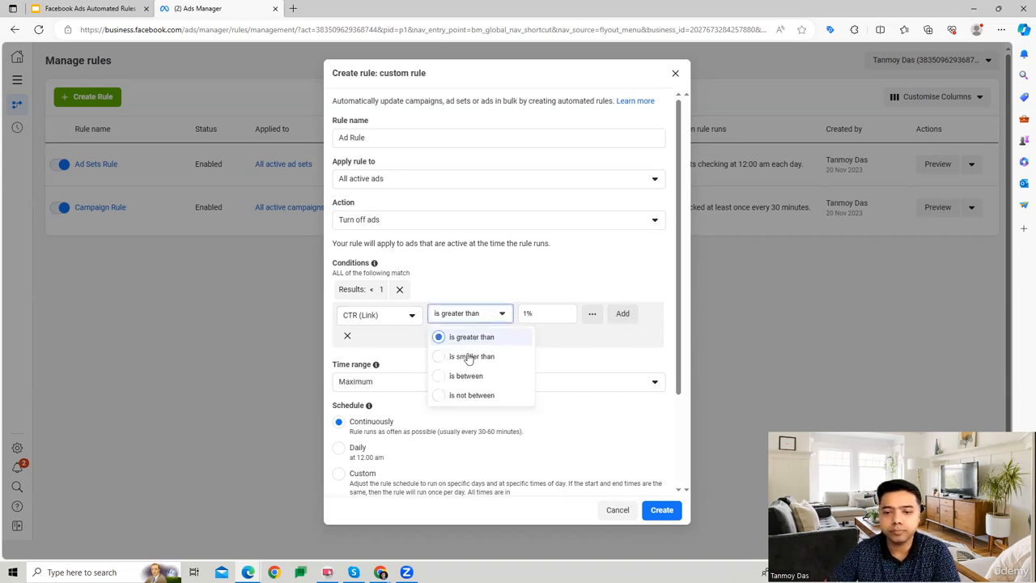
{"action": "left_click", "coordinate": [622, 313]}
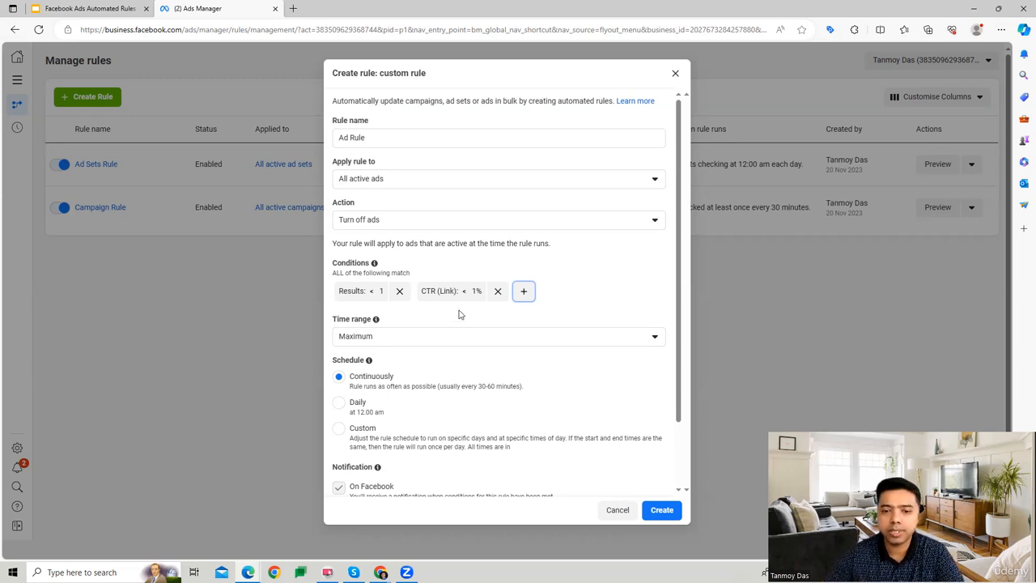
Step: Try to create the Ad Rule for active ads with its current schedule and notification settings
{"action": "scroll", "coordinate": [459, 315], "scroll_direction": "down", "scroll_amount": 1}
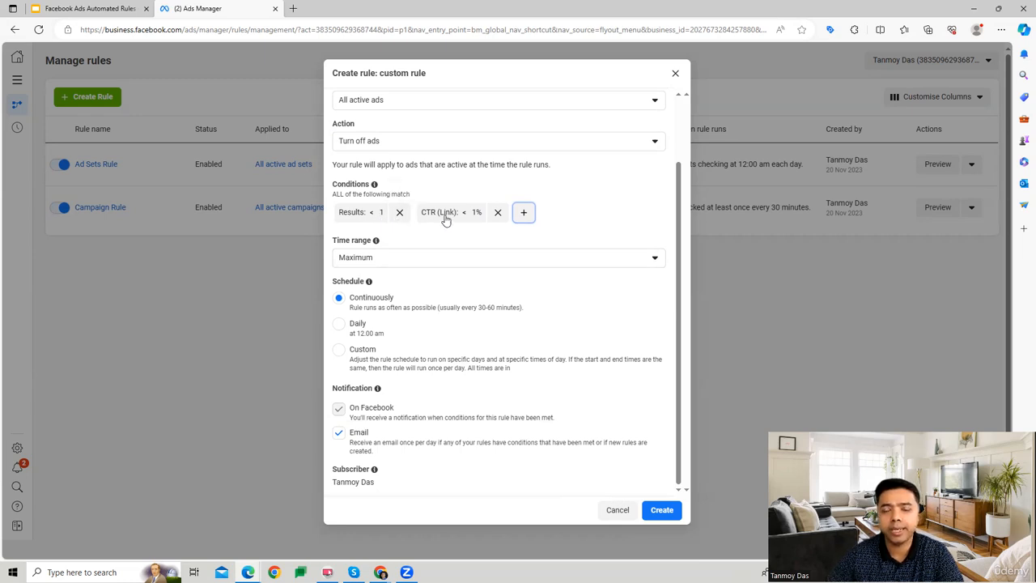
{"action": "left_click", "coordinate": [661, 509]}
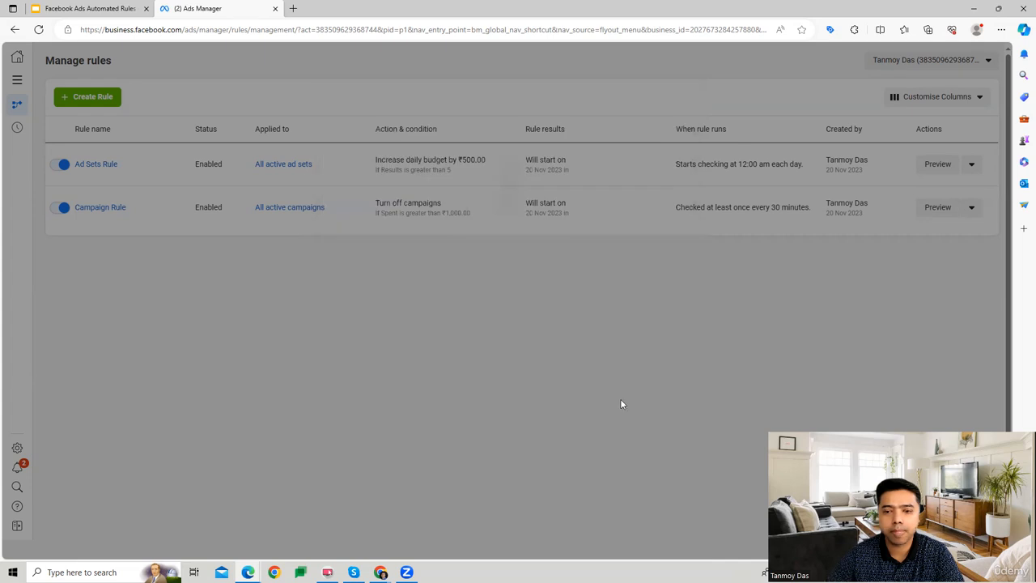
{"action": "left_click", "coordinate": [600, 281]}
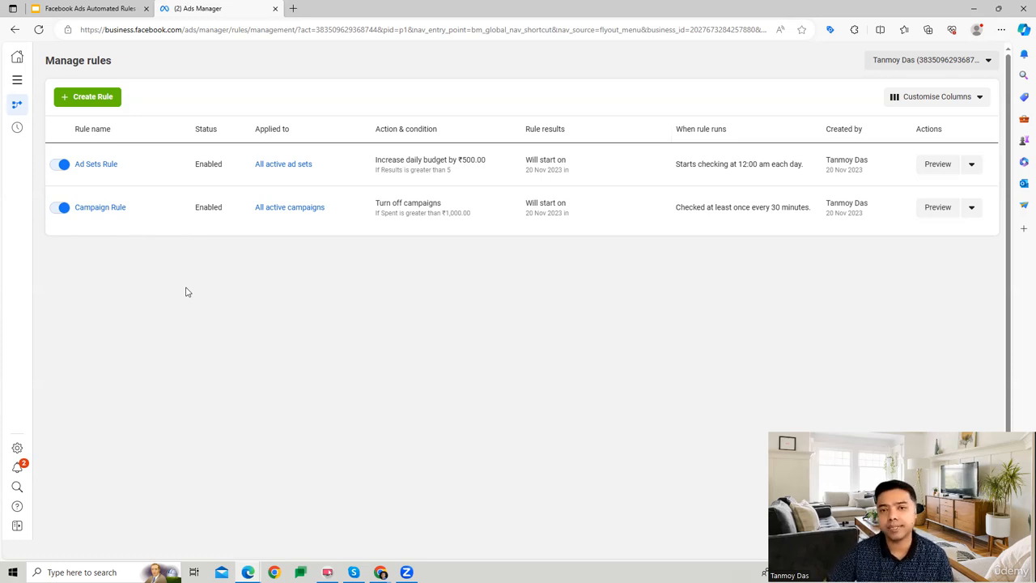
Step: Create a rule from the Enable Advantage+ creative template with the Turn on Advantage+ creative action
{"action": "left_click", "coordinate": [94, 96]}
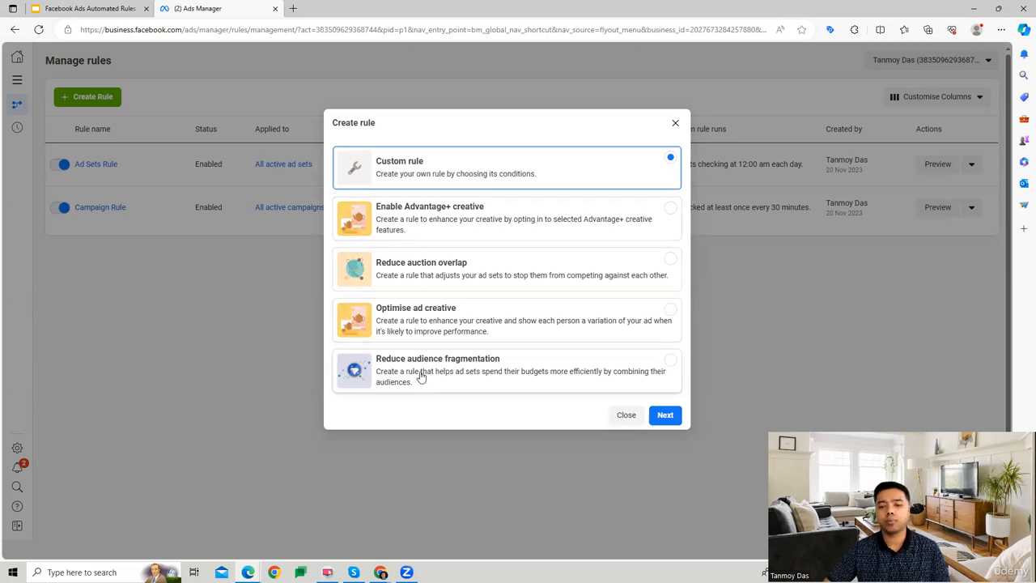
{"action": "left_click", "coordinate": [460, 224]}
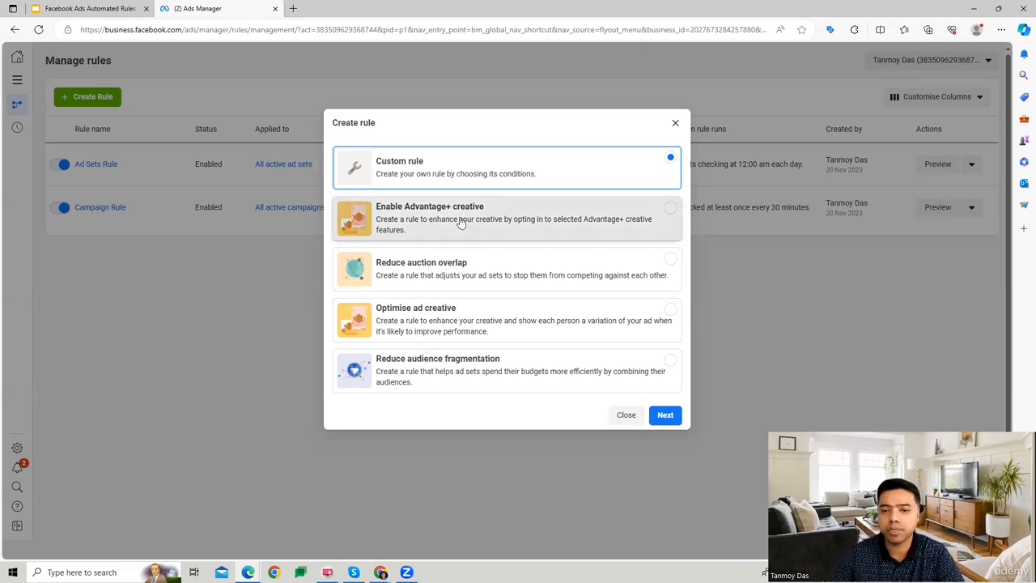
{"action": "left_click", "coordinate": [670, 421]}
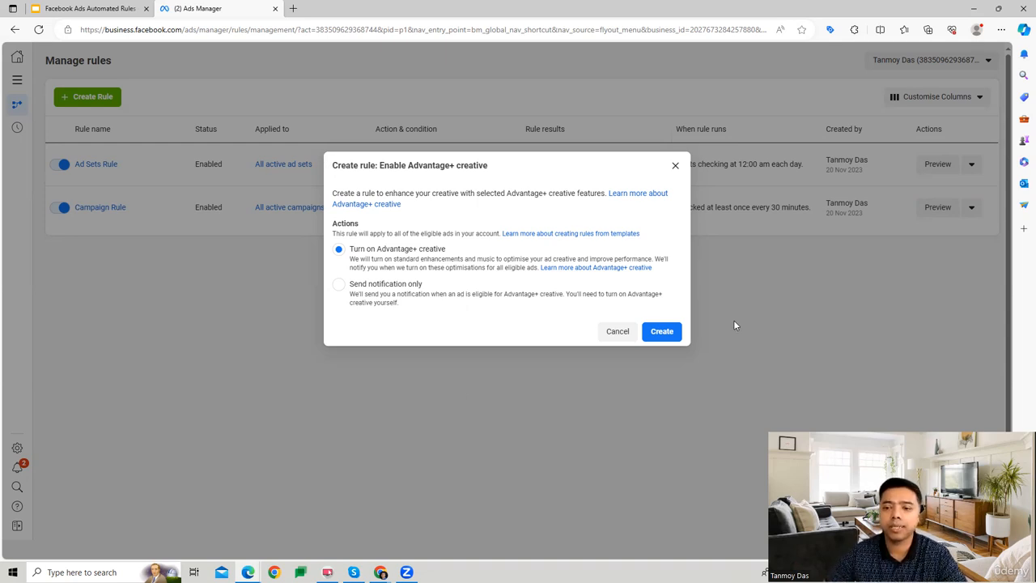
{"action": "left_click", "coordinate": [671, 334]}
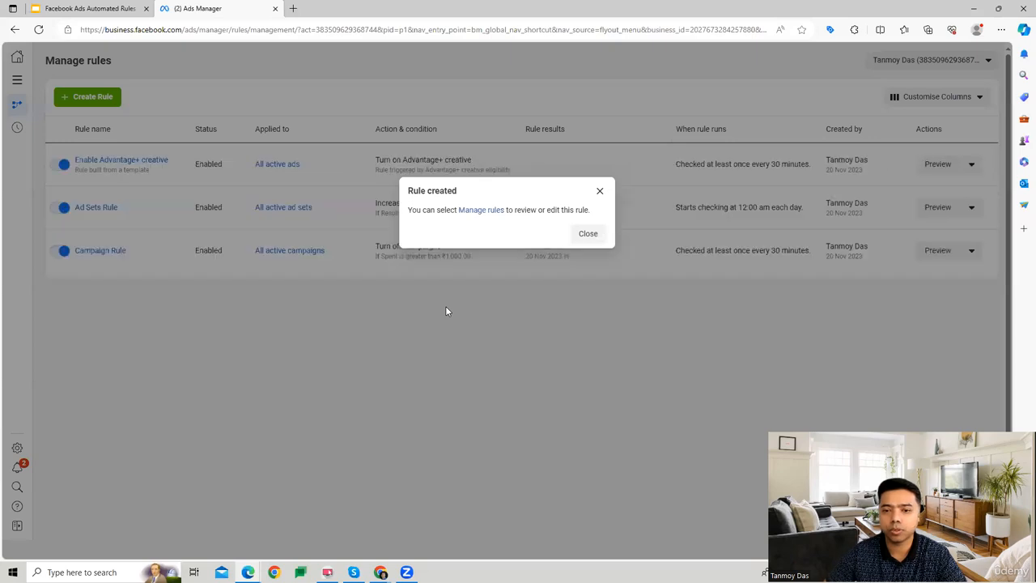
{"action": "left_click", "coordinate": [598, 191]}
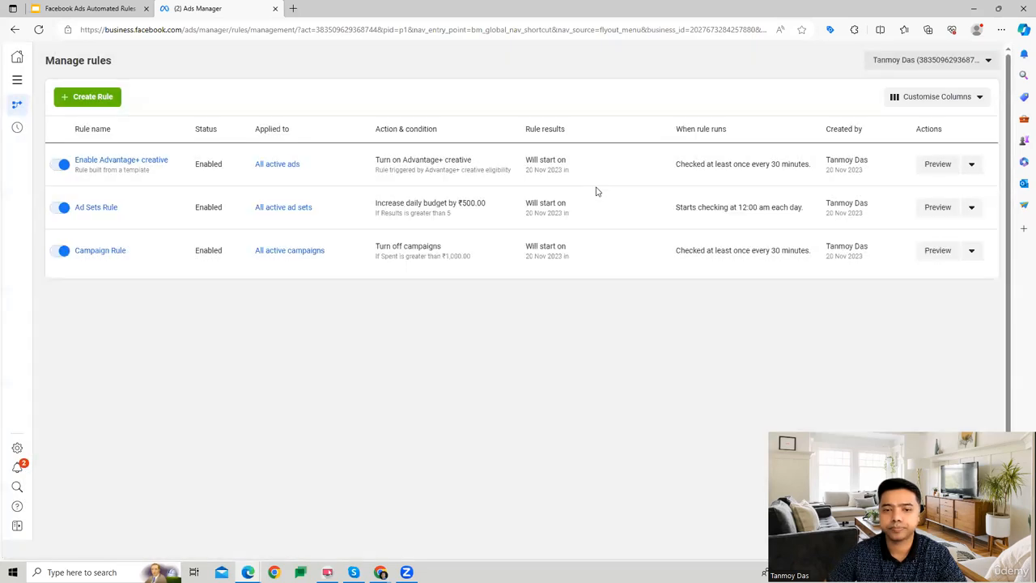
Step: Create a rule from the Reduce auction overlap template with the Turn off overlapping ad sets action
{"action": "left_click", "coordinate": [89, 96]}
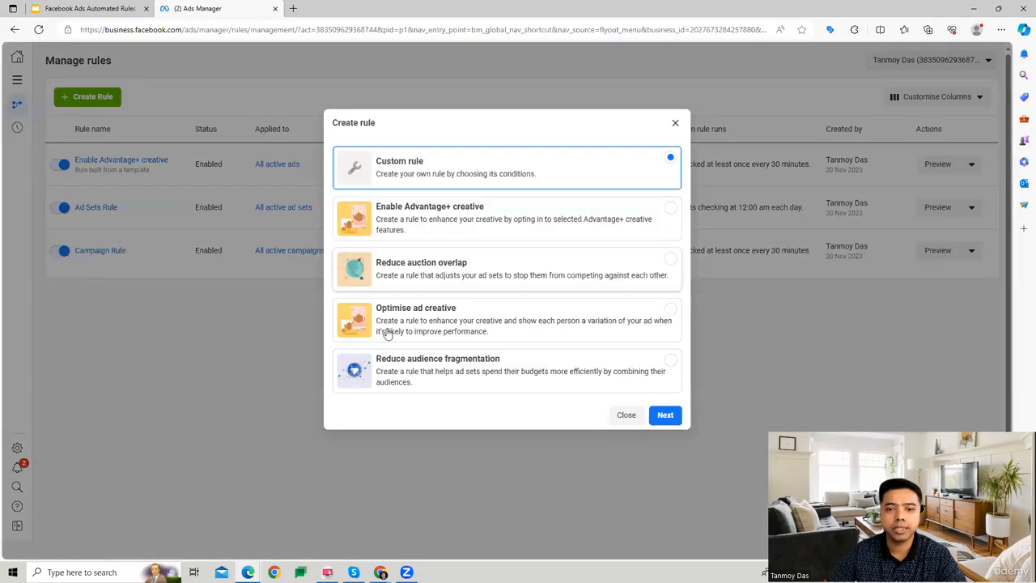
{"action": "left_click", "coordinate": [495, 283]}
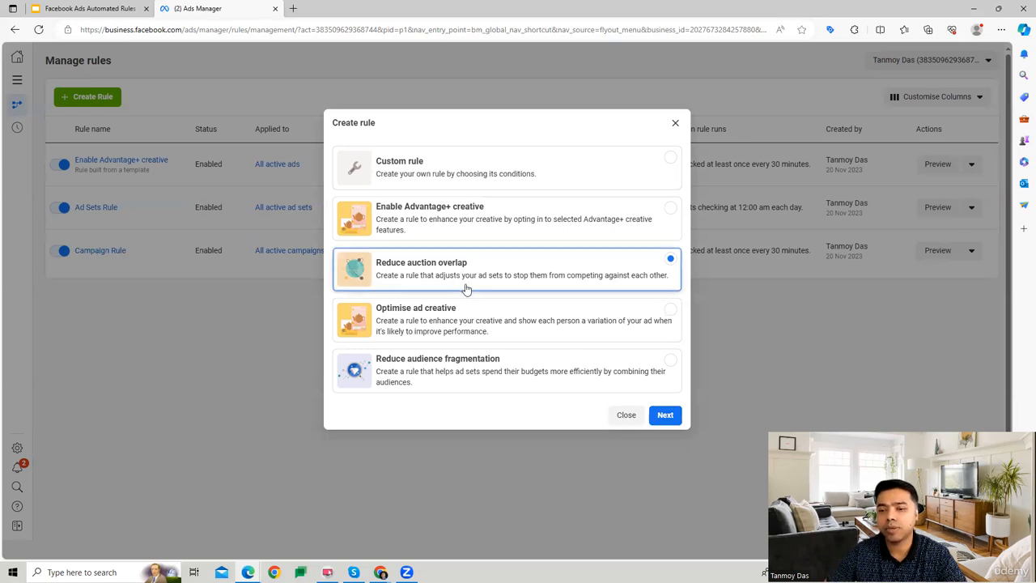
{"action": "left_click", "coordinate": [675, 417]}
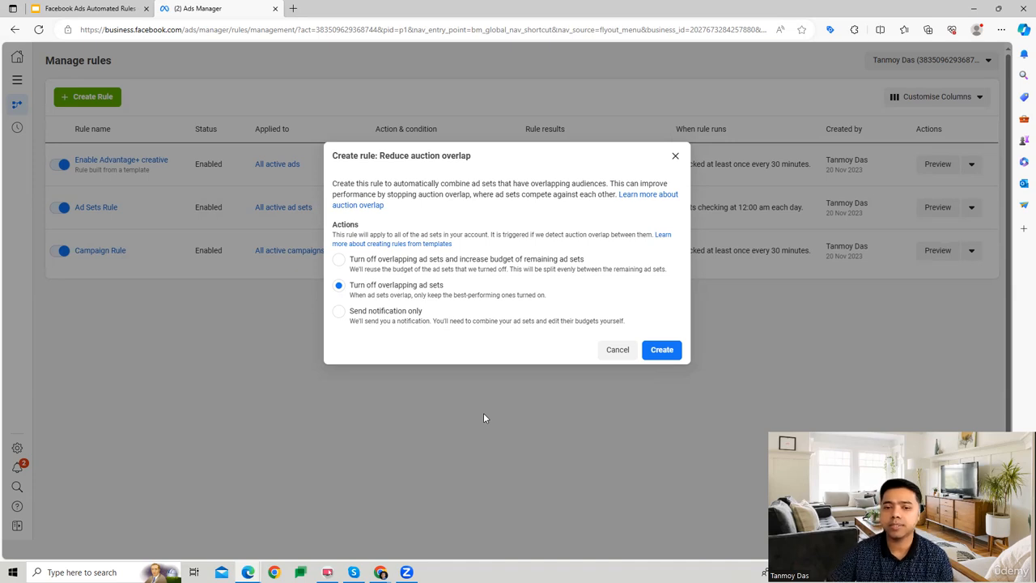
{"action": "left_click", "coordinate": [356, 264]}
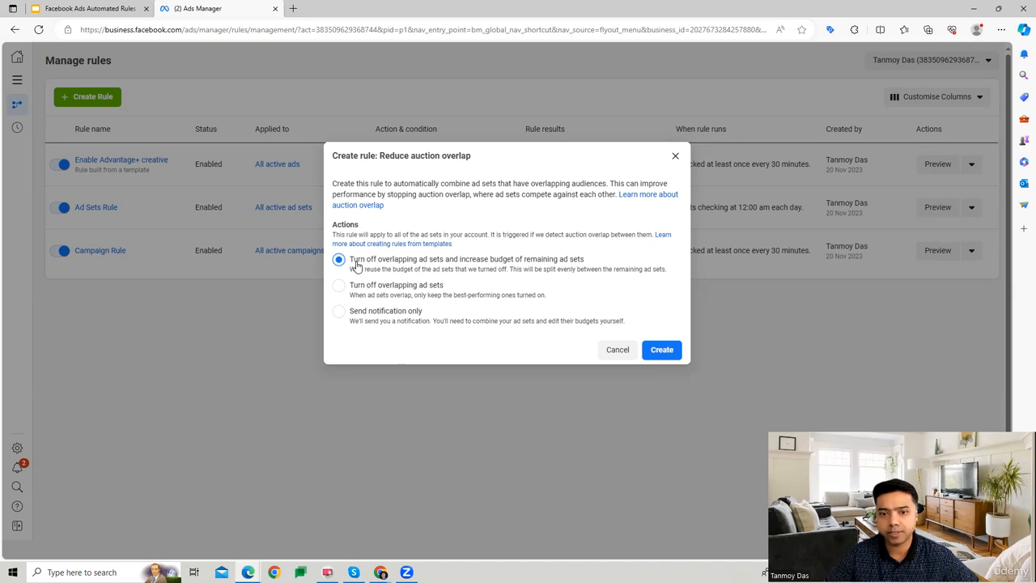
{"action": "left_click", "coordinate": [370, 300]}
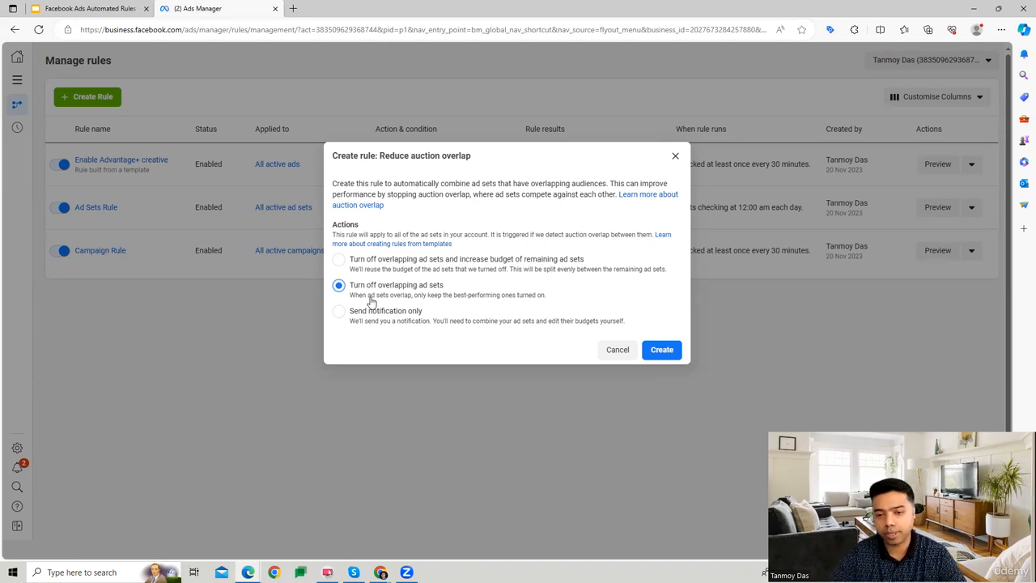
{"action": "left_click", "coordinate": [672, 351]}
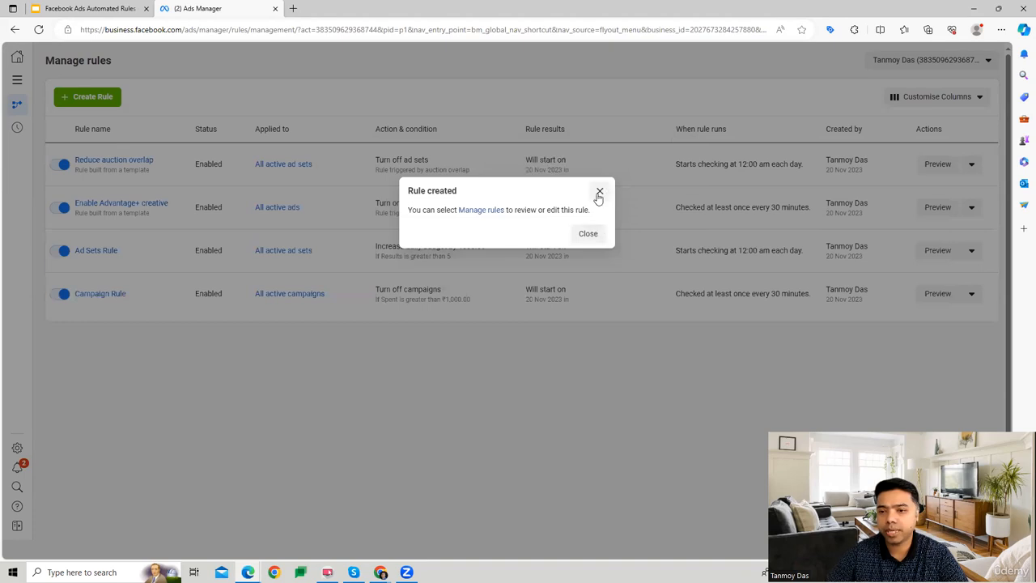
Step: Create a rule from the Optimise ad creative template with the Turn on standard enhancements action
{"action": "left_click", "coordinate": [599, 195]}
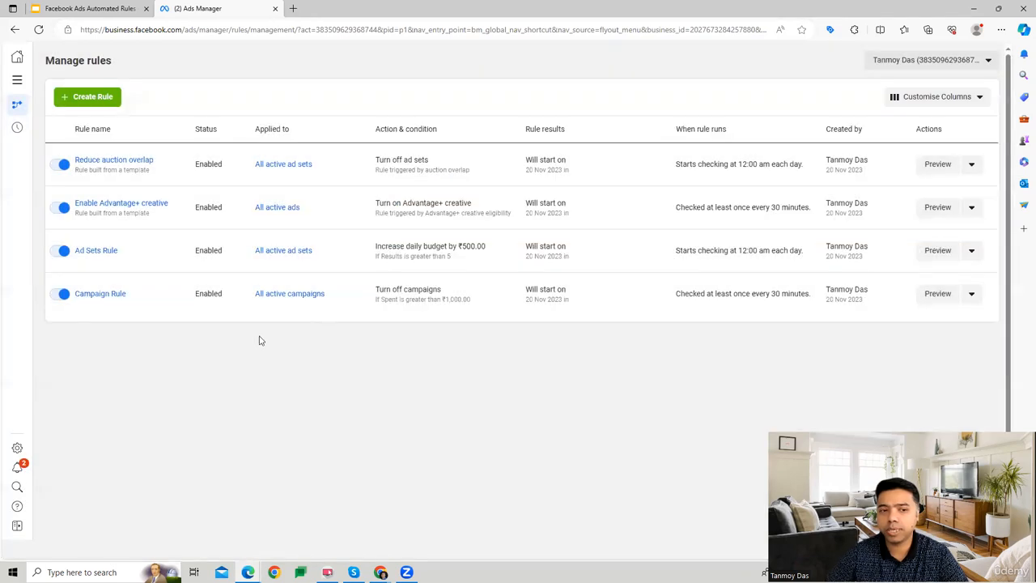
{"action": "left_click", "coordinate": [82, 98]}
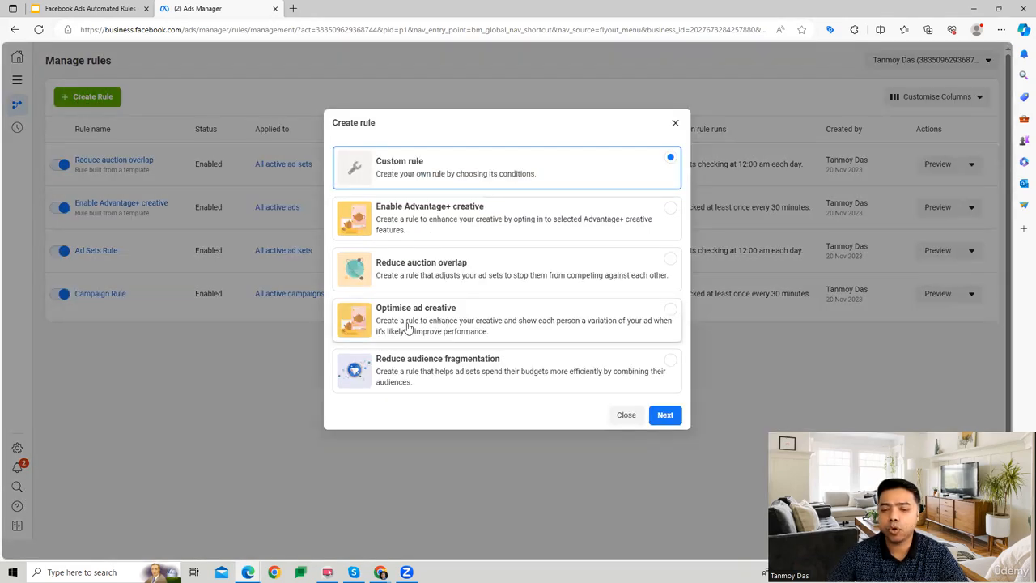
{"action": "left_click", "coordinate": [525, 331]}
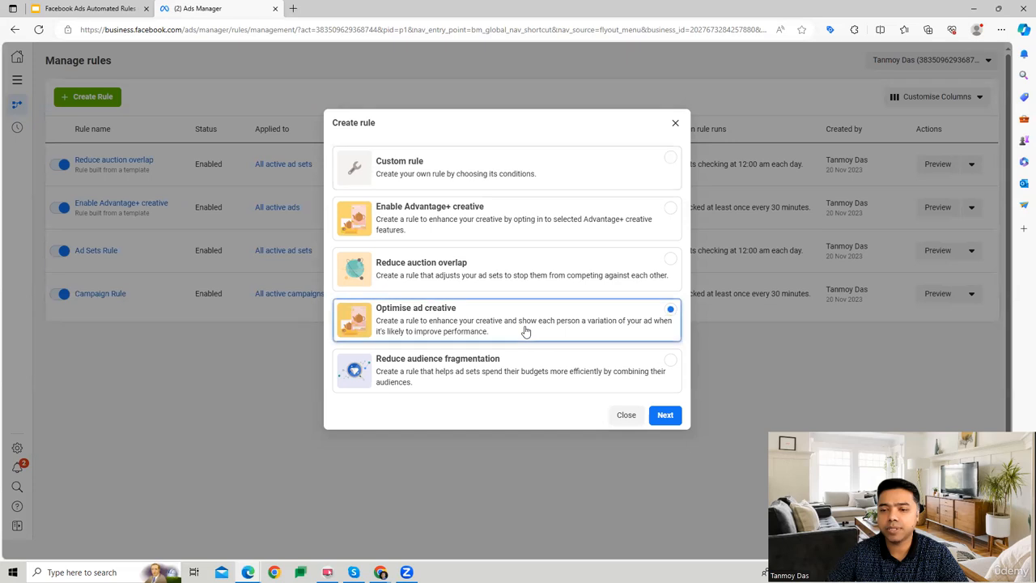
{"action": "left_click", "coordinate": [663, 416]}
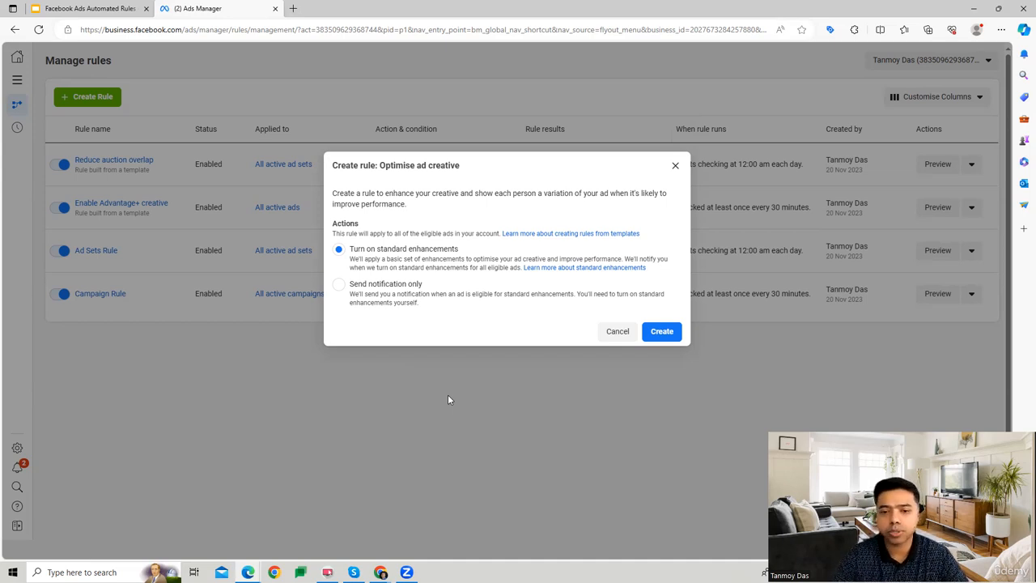
{"action": "left_click", "coordinate": [662, 332]}
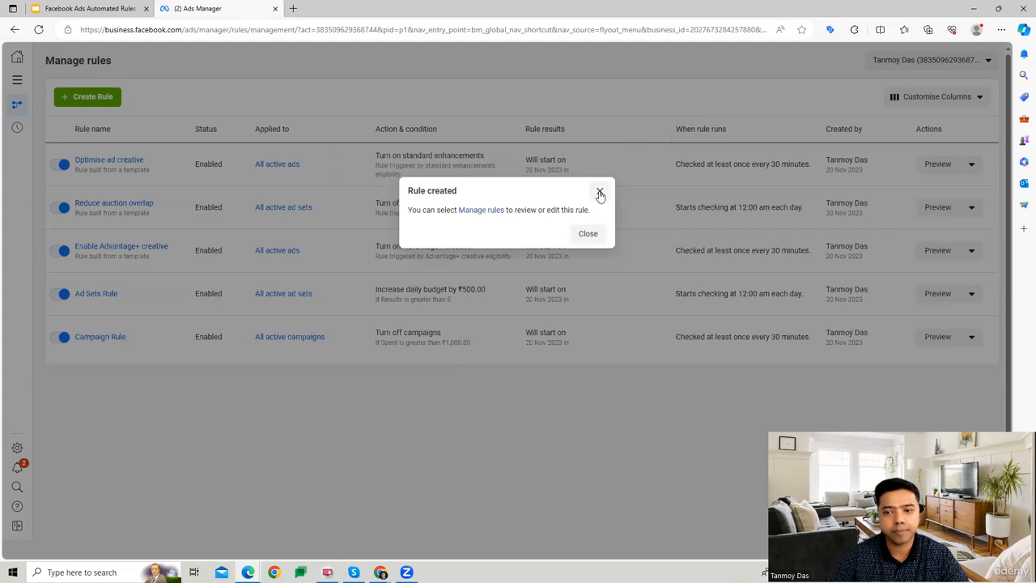
{"action": "left_click", "coordinate": [599, 191]}
Step: Create a rule from the Reduce audience fragmentation template that combines ad sets, audiences and budgets automatically
{"action": "left_click", "coordinate": [102, 100]}
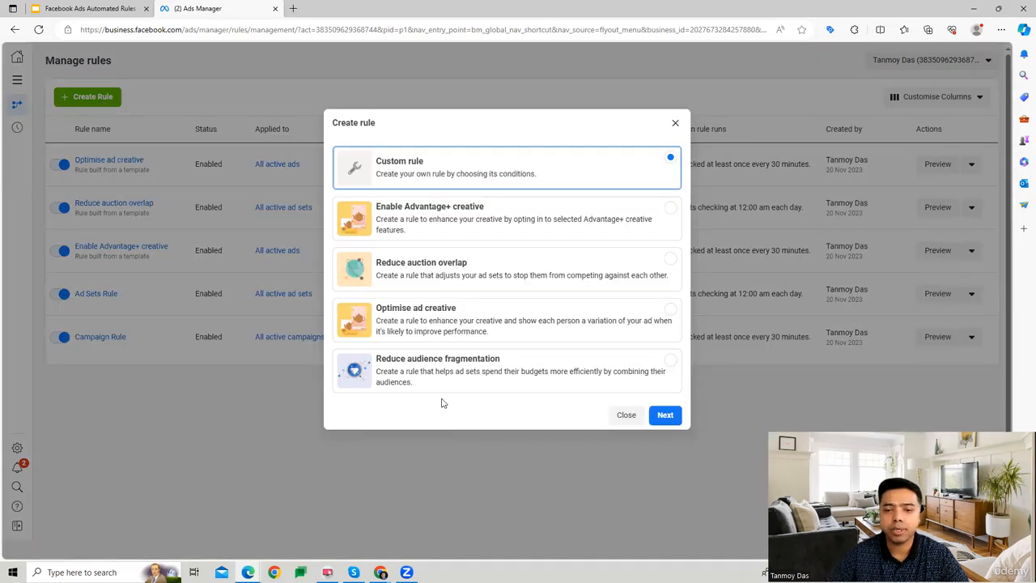
{"action": "left_click", "coordinate": [477, 377]}
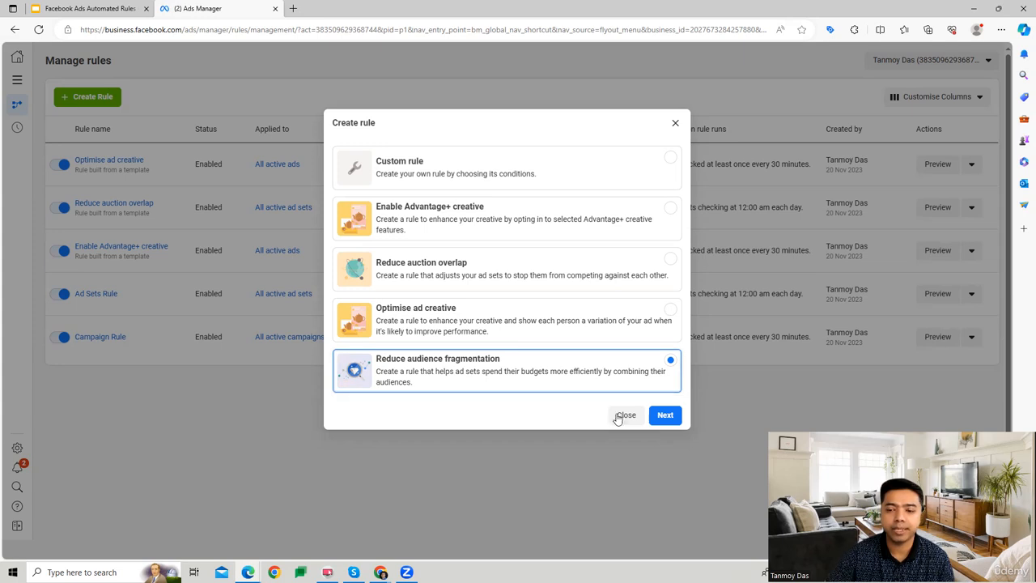
{"action": "left_click", "coordinate": [667, 417]}
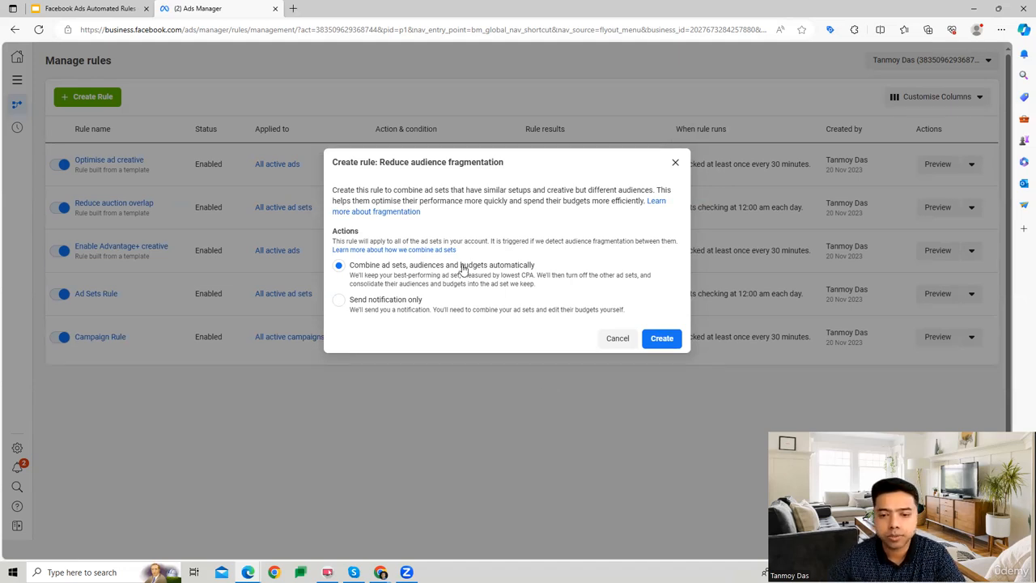
{"action": "left_click", "coordinate": [675, 347]}
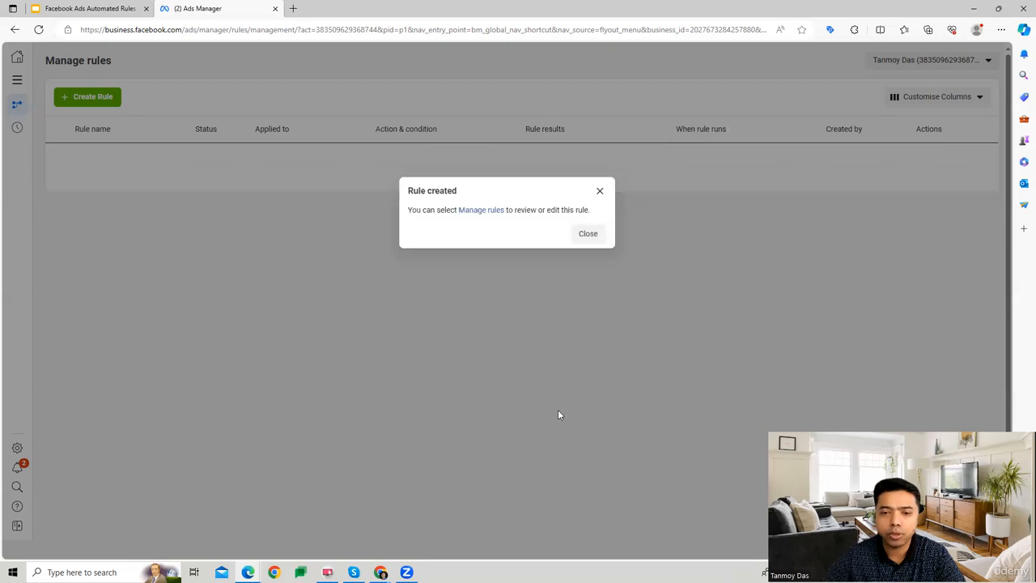
{"action": "left_click", "coordinate": [600, 189]}
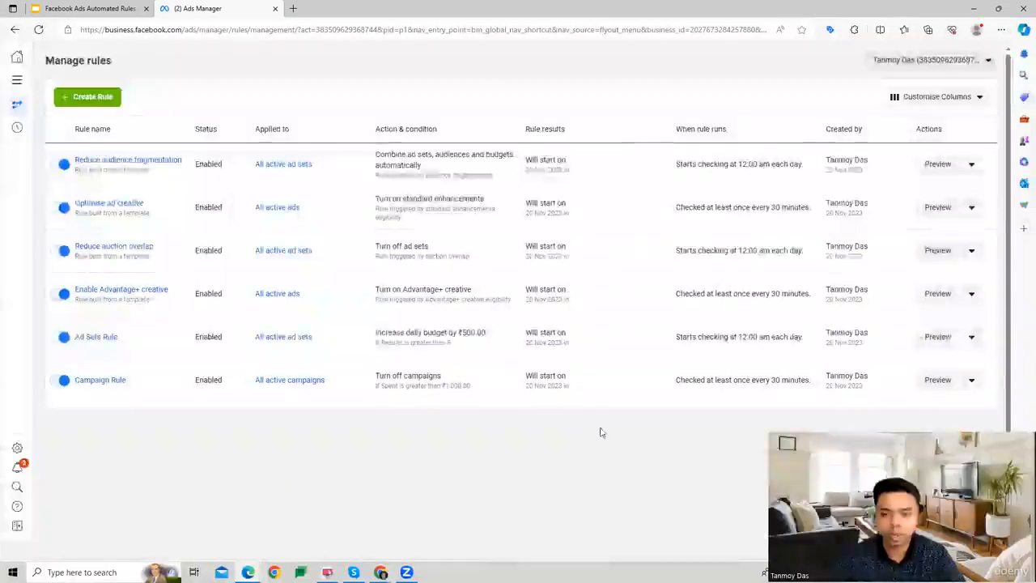